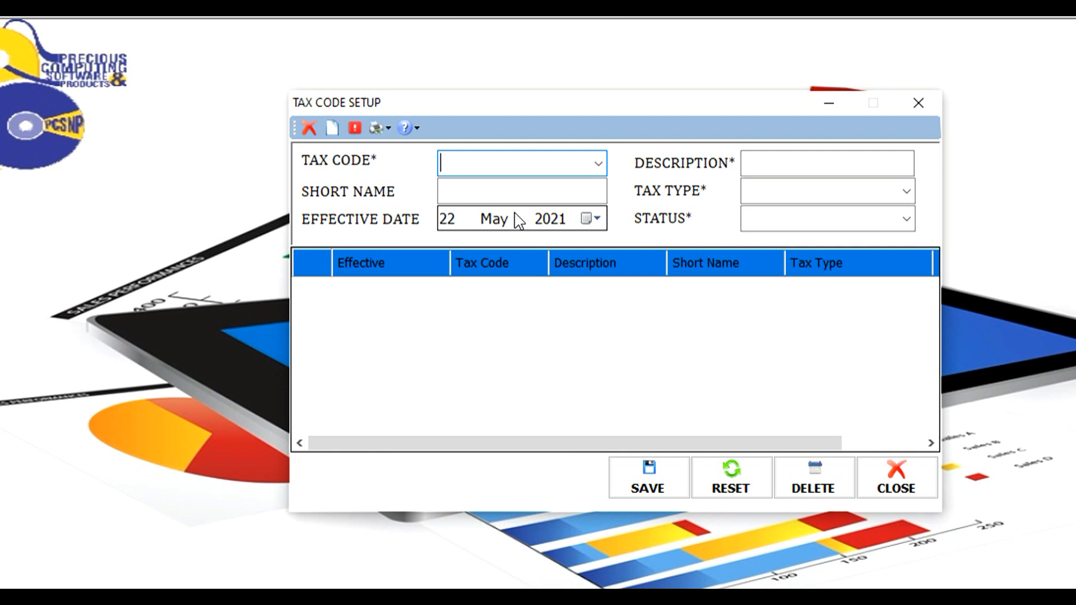
- Enter NT as the tax code, description and short name of a new tax code
type("nt")
key("BackSpace")
key("BackSpace")
type("NT")
key("Tab")
type("NT")
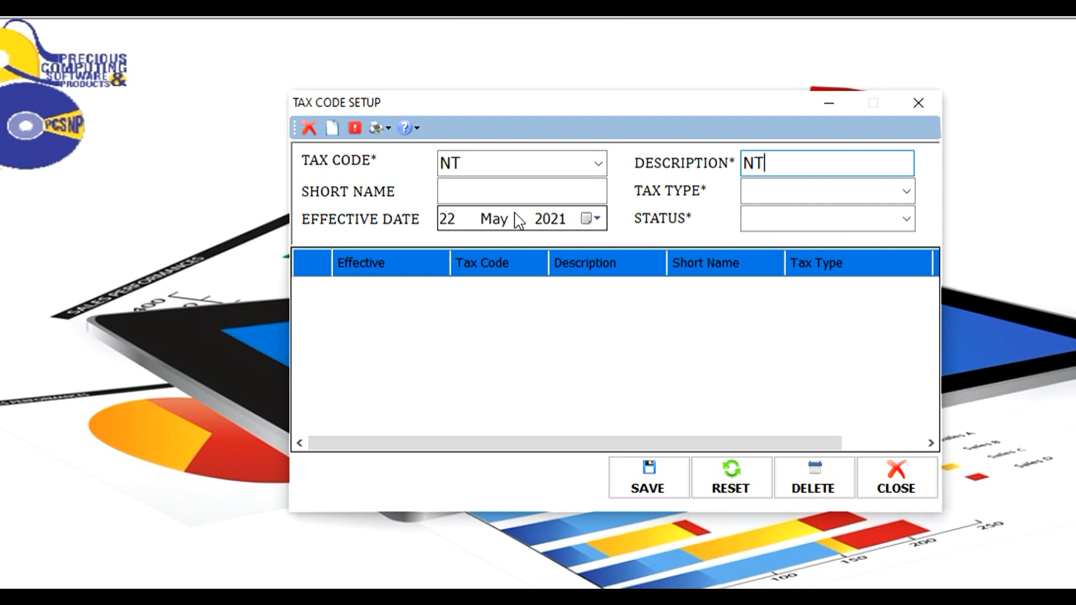
key("Tab")
type("NT")
key("Tab")
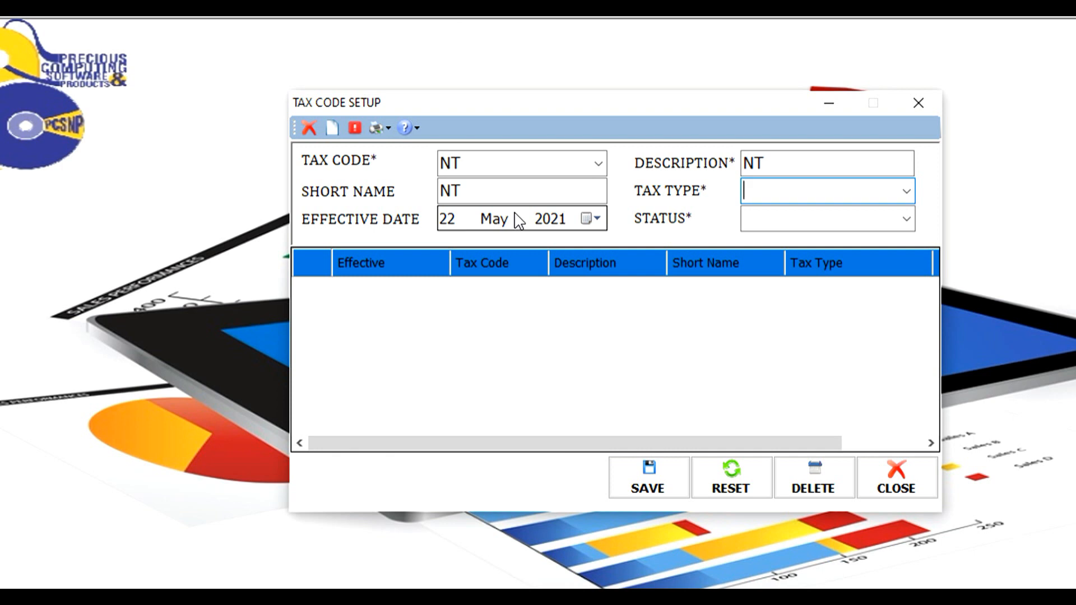
- Set the NT tax code's type to D-Other Tax and status to A-Active, and save it
key("Down")
key("Down")
key("Down")
key("Down")
key("Down")
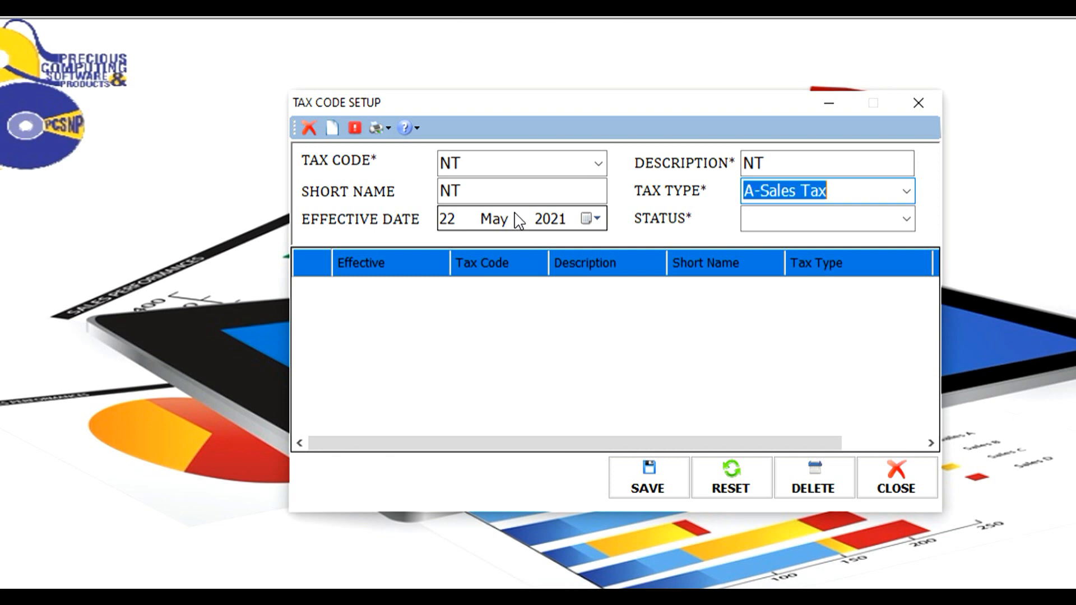
key("Up")
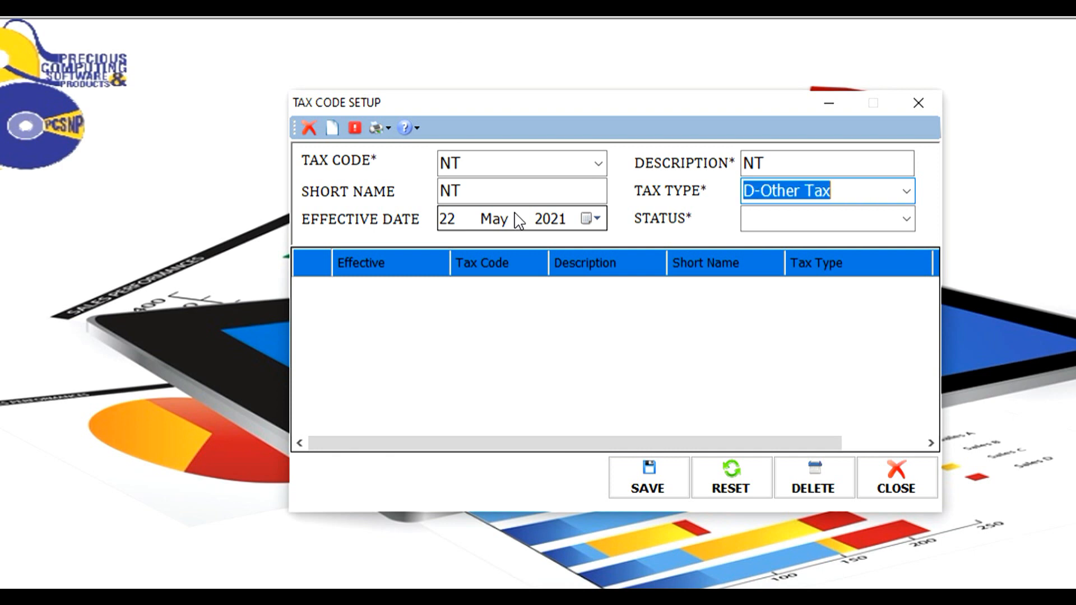
key("Tab")
key("Tab")
key("Down")
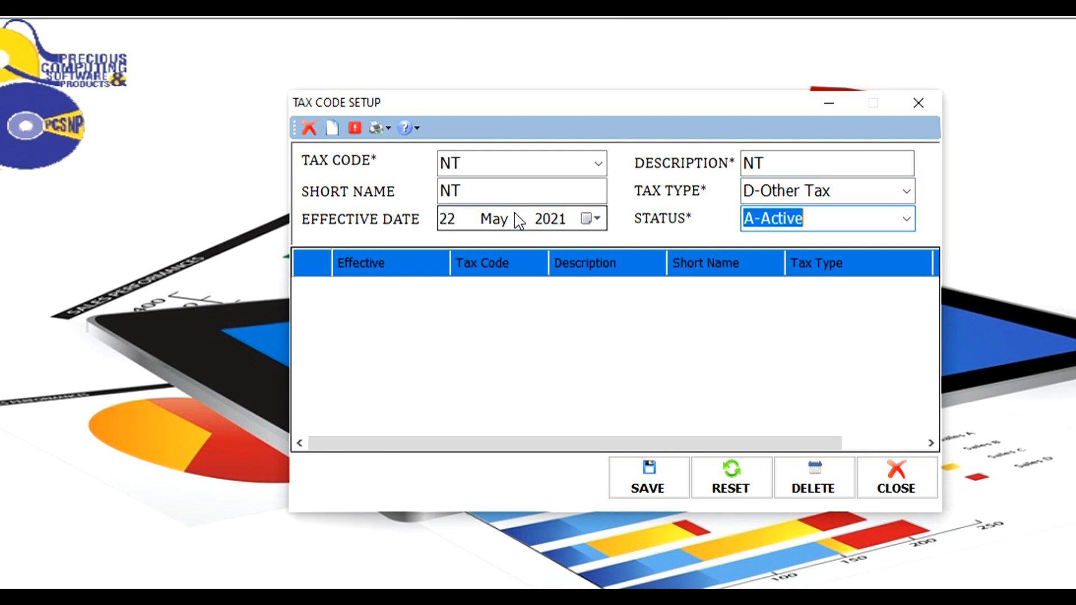
key("Tab")
key("Return")
key("Return")
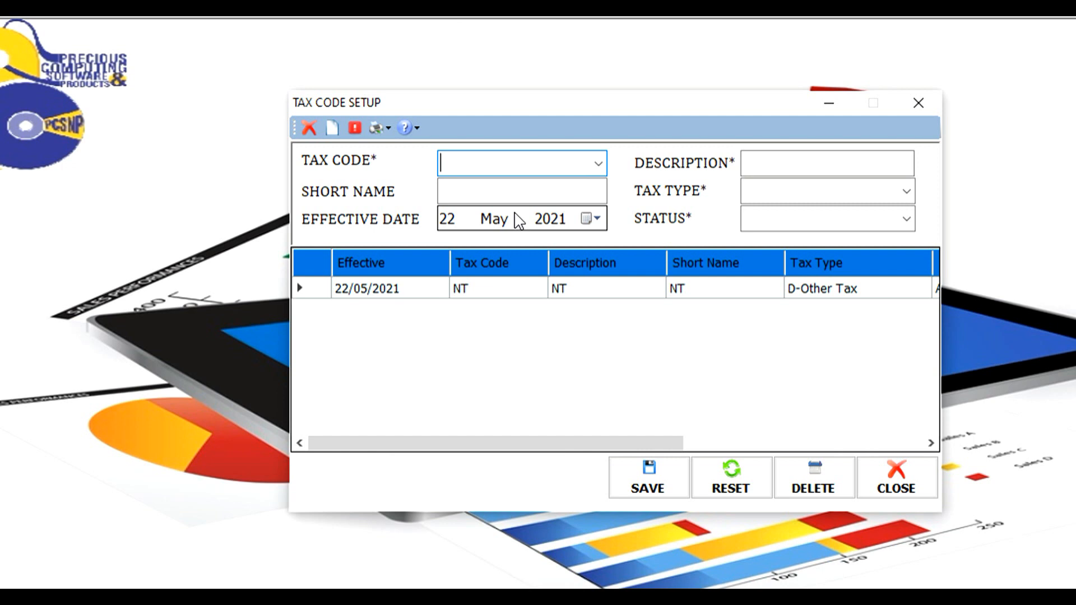
- Enter SGST2.5 as the tax code, description and short name of another new tax code
type("SGT")
key("BackSpace")
type("S")
type("T2.5")
key("Tab")
type("SGST")
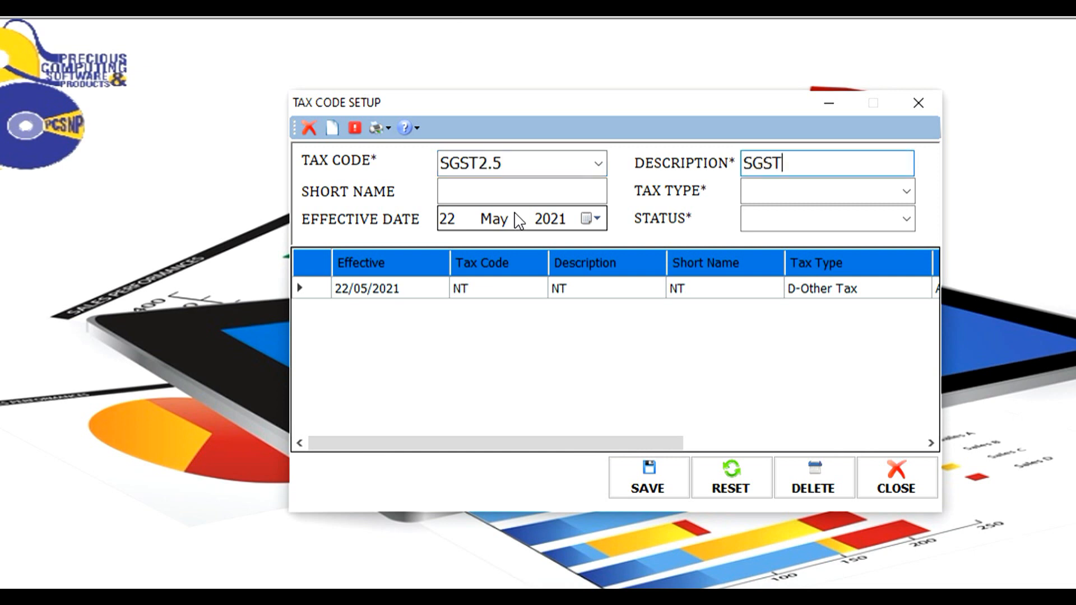
type("2.5")
key("Tab")
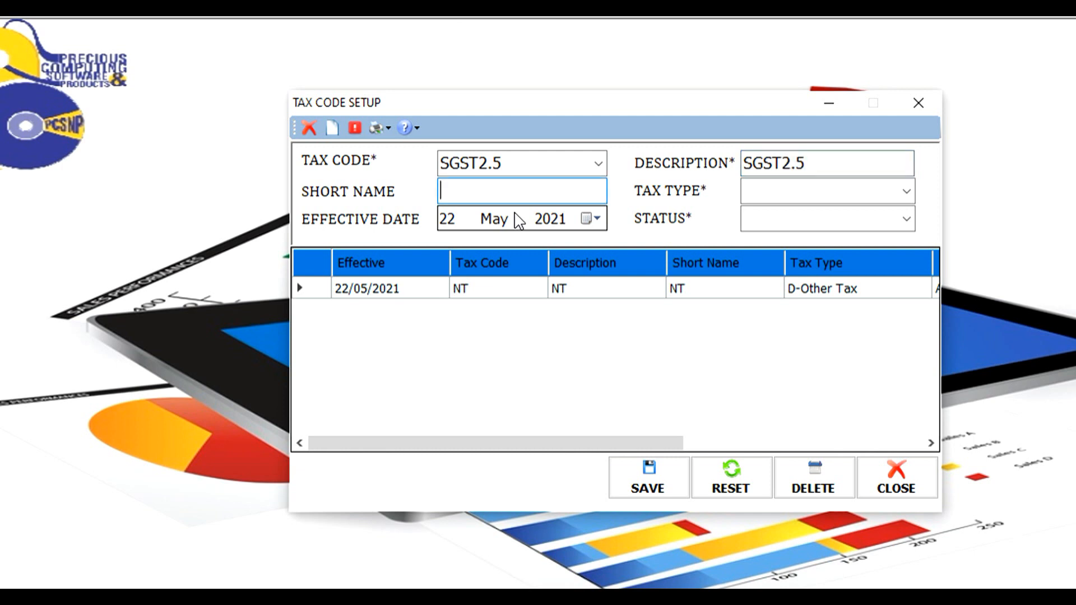
type("SGST2.5")
key("Tab")
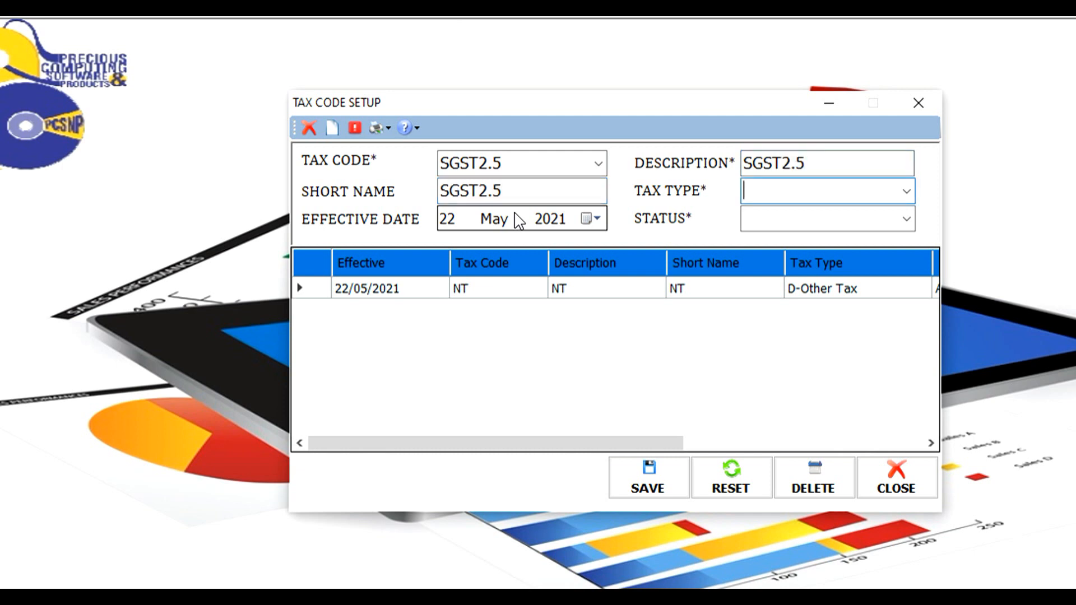
- Set the SGST2.5 tax code's type to A-Sales Tax and status to A-Active, and save it
key("Down")
key("Up")
key("Up")
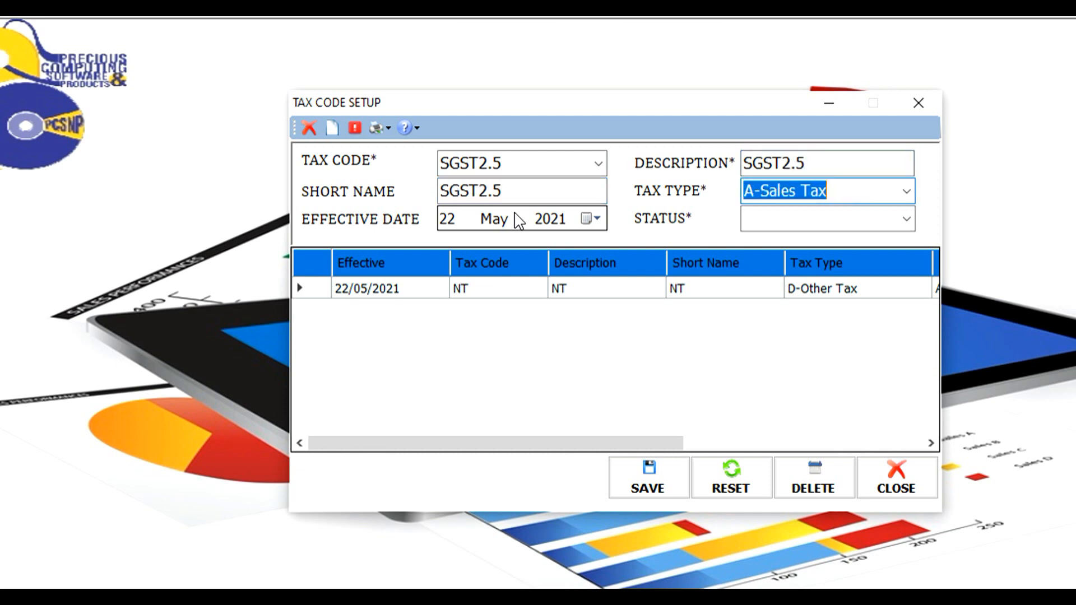
key("Tab")
key("Tab")
key("Down")
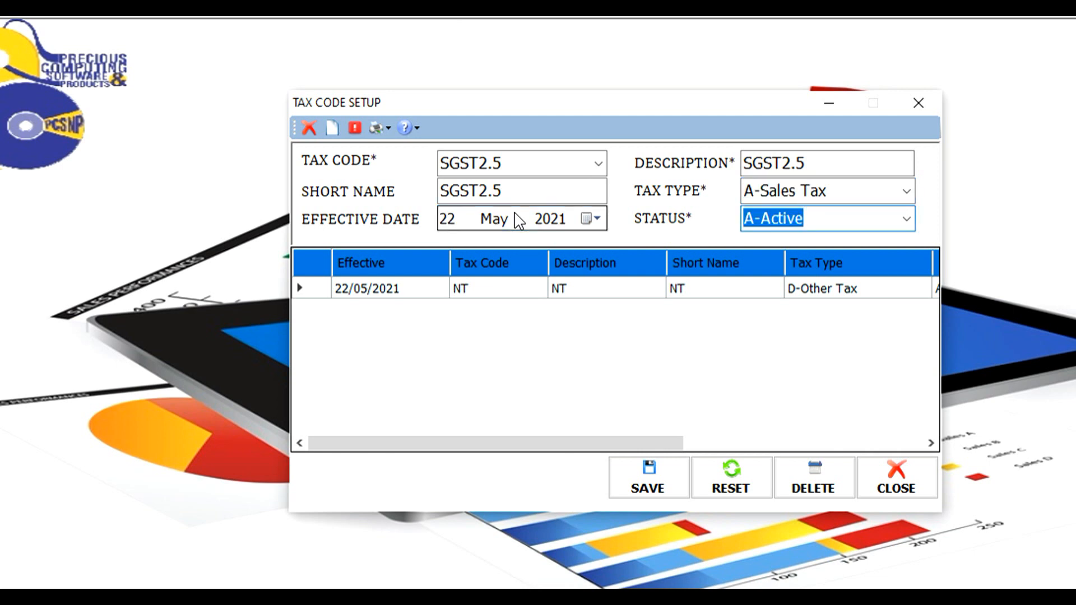
key("Tab")
key("Return")
key("Return")
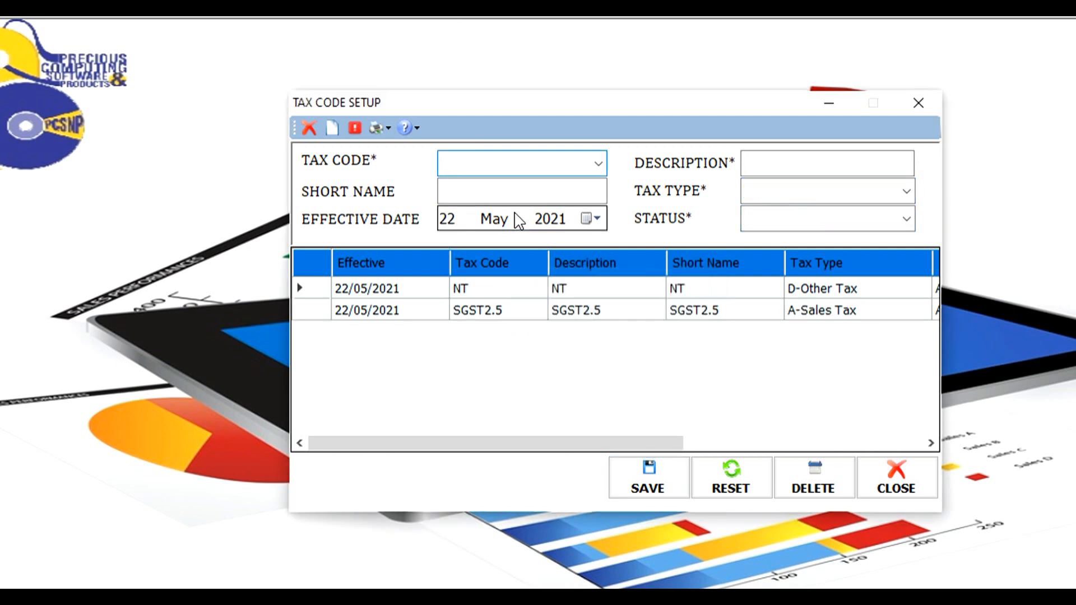
- Enter CGST2.5 as the tax code, description and short name of a new tax code
type("CGST2.5")
key("Tab")
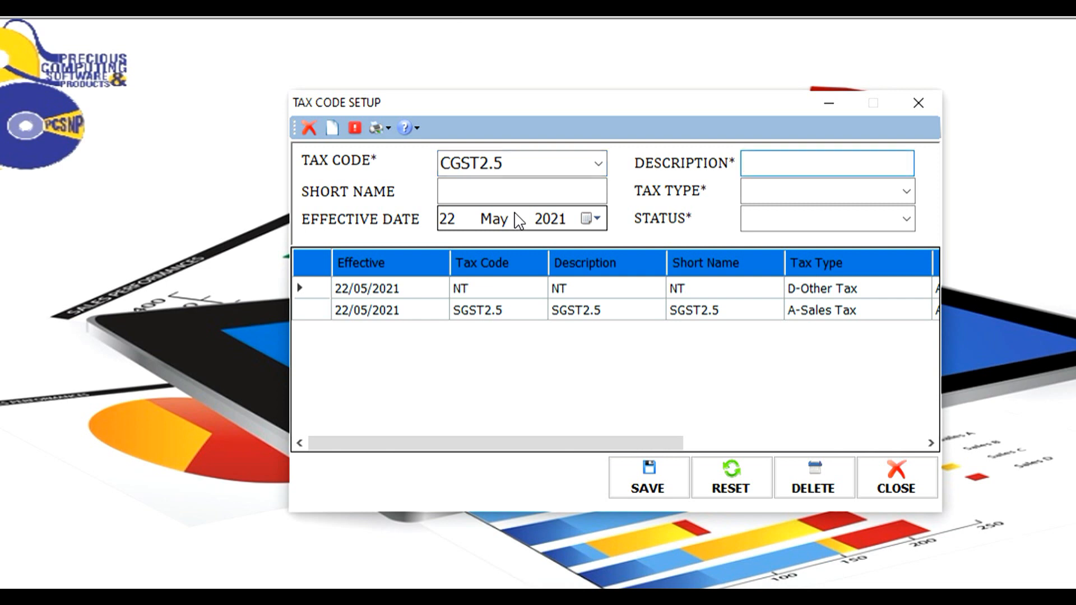
type("CGST2.5")
key("Tab")
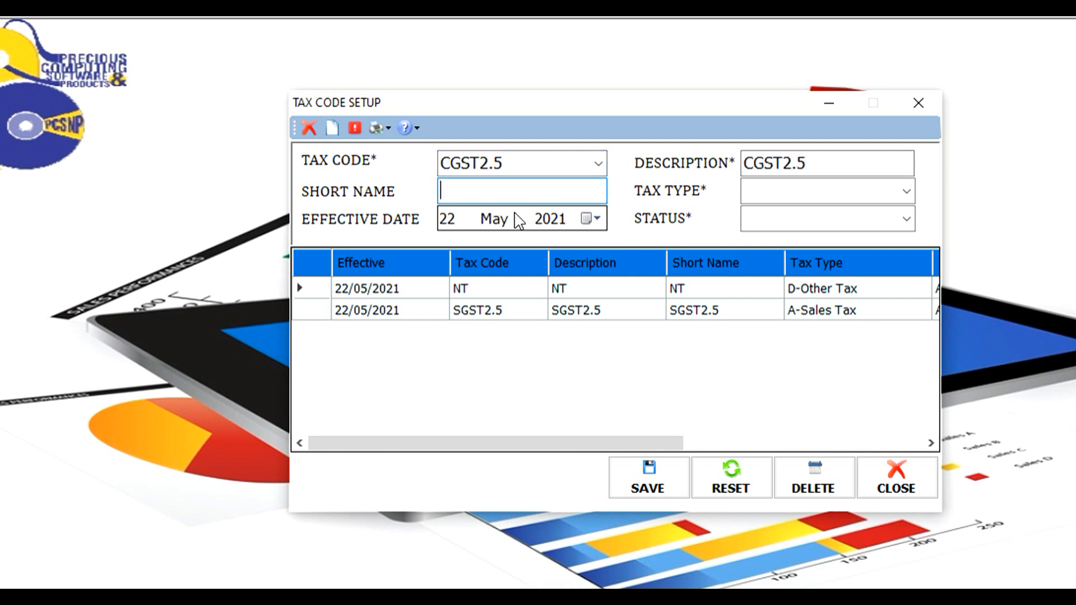
type("CGST2.5")
key("Tab")
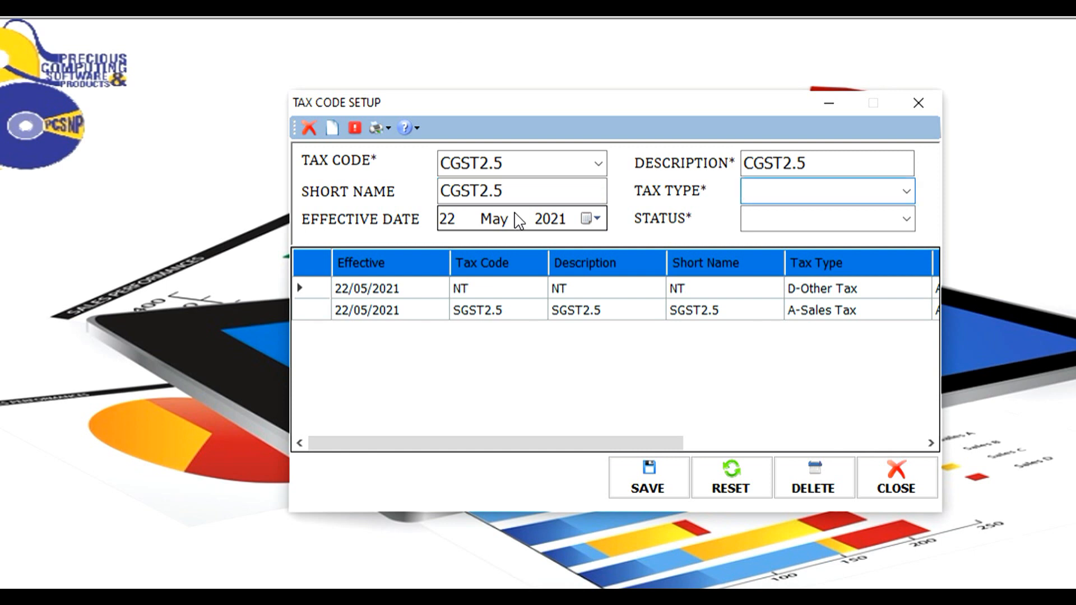
- Set the CGST2.5 tax code's type to A-Sales Tax and status to A-Active, and save it
key("Down")
key("Down")
key("Down")
key("Down")
key("Down")
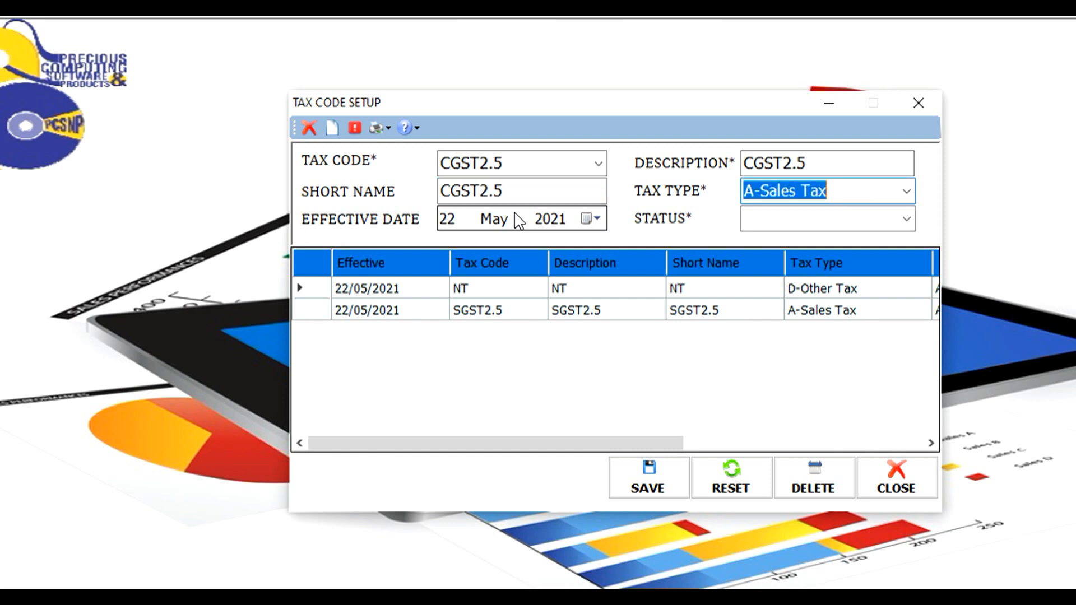
key("Tab")
key("Tab")
key("Down")
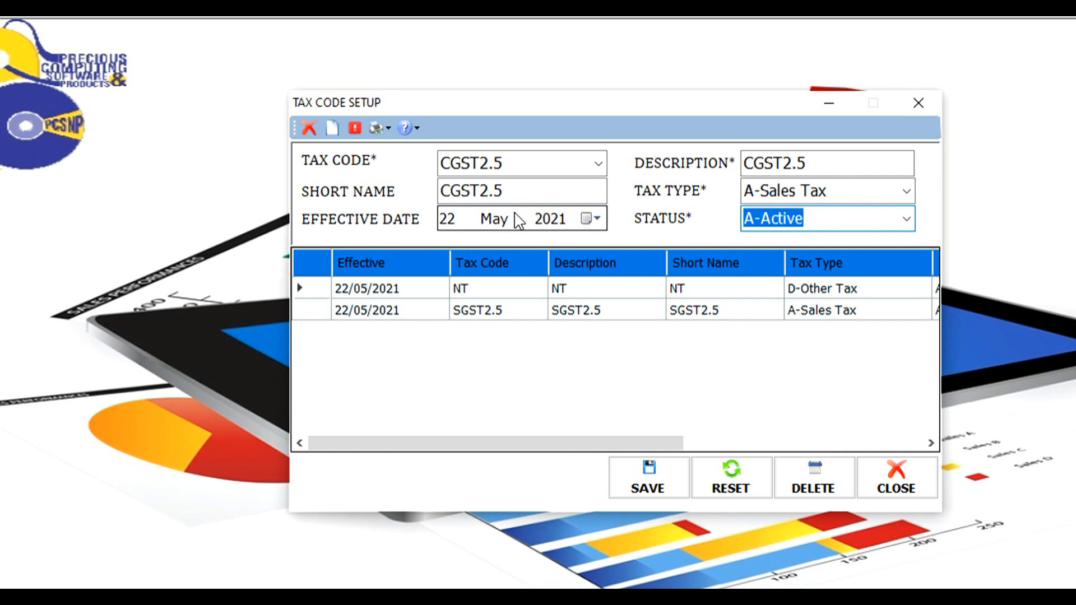
key("Tab")
key("Return")
key("Return")
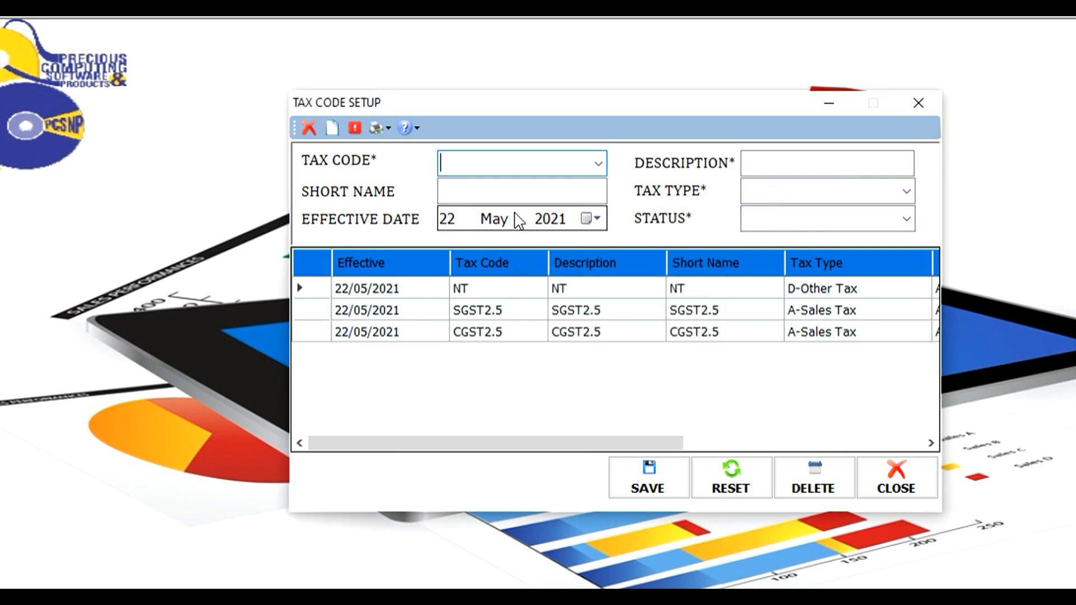
- Enter a new tax code with ISGT5 as code and description and IGST5 as short name
type("ISGT5")
key("Tab")
type("ISGT5")
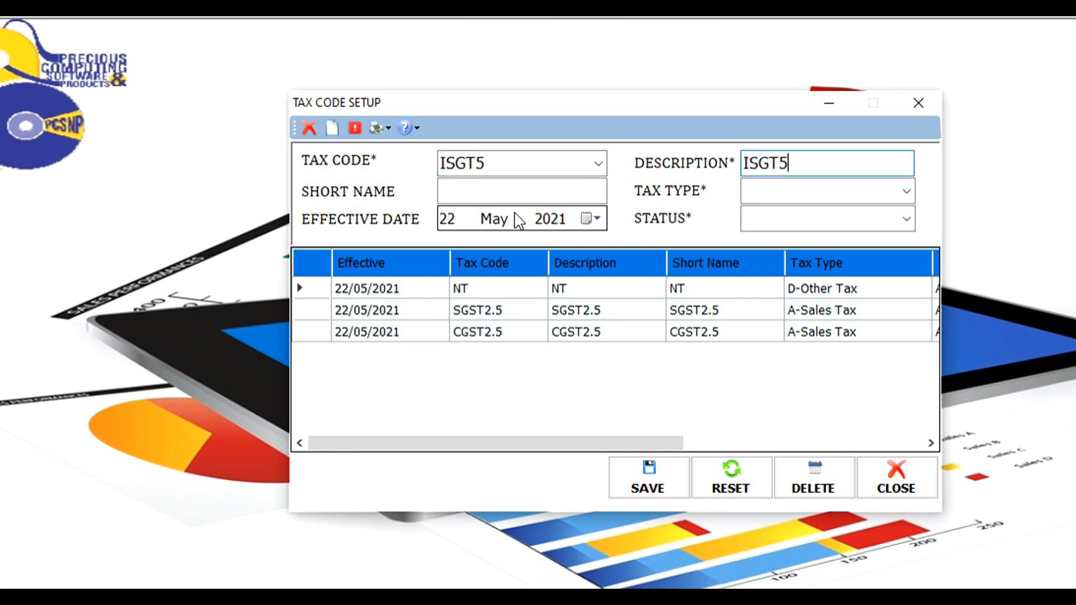
key("Tab")
type("IGST5")
key("Tab")
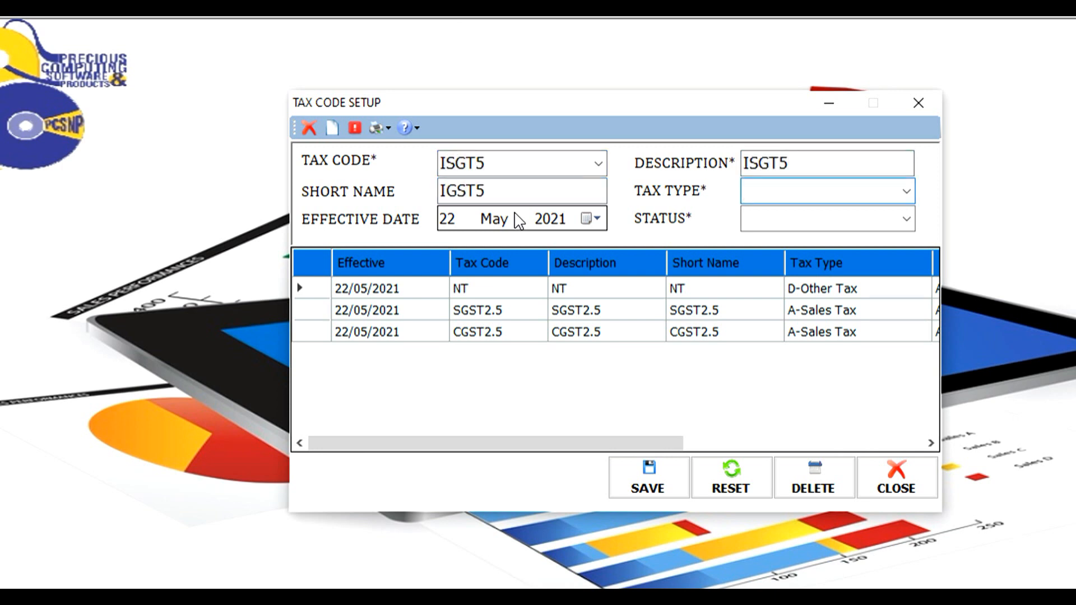
- Set the ISGT5 tax code's type to A-Sales Tax and status to A-Active, and save it
key("Up")
key("Up")
key("Up")
key("Up")
key("Tab")
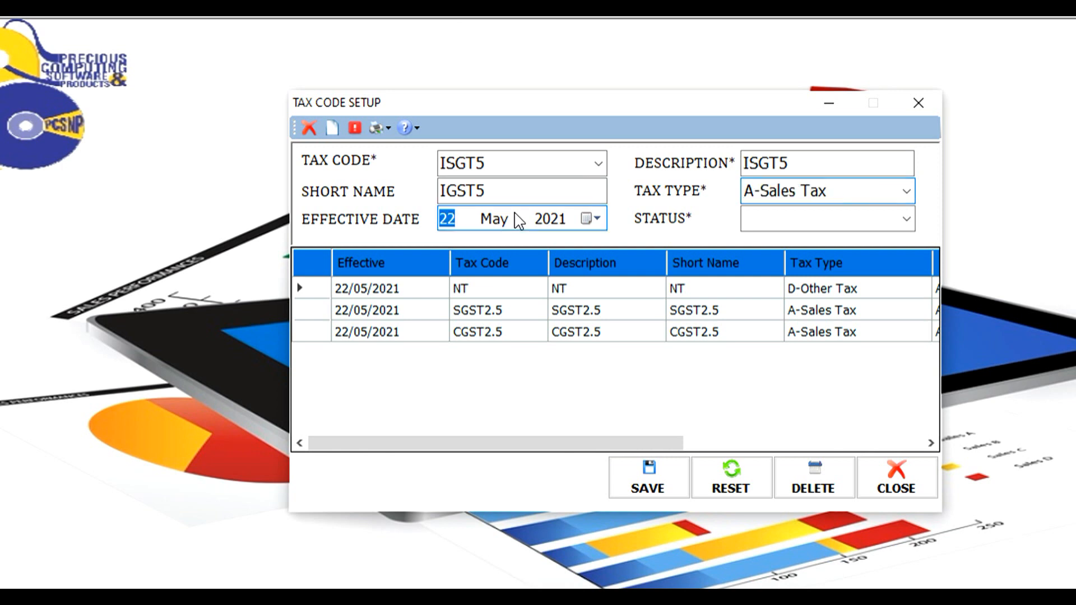
key("Tab")
key("Down")
key("Tab")
key("Return")
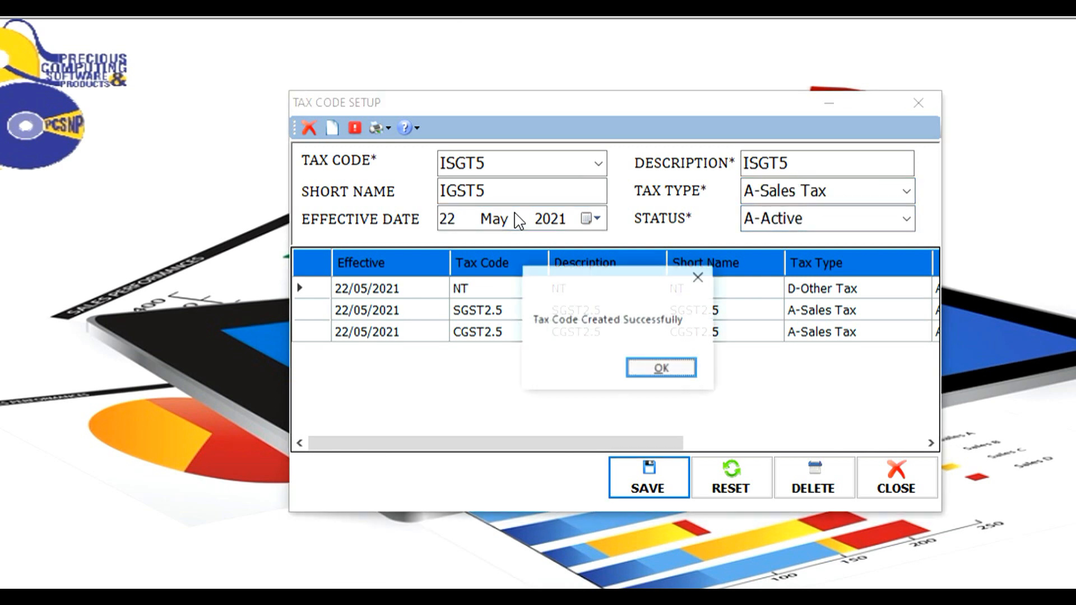
key("Return")
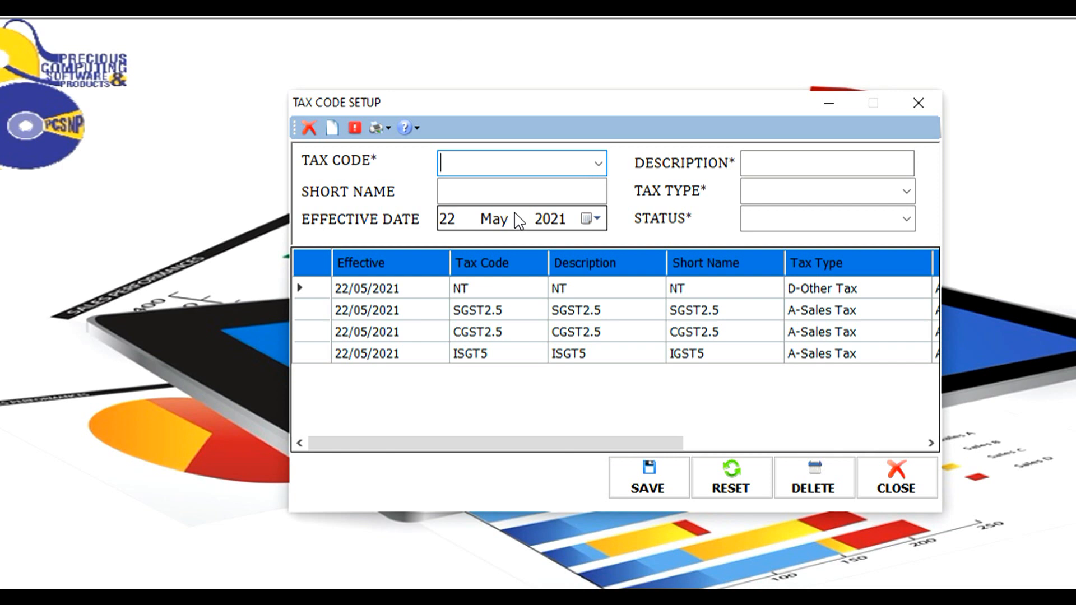
- Close the tax code setup and open the form for creating a tax structure
key("Escape")
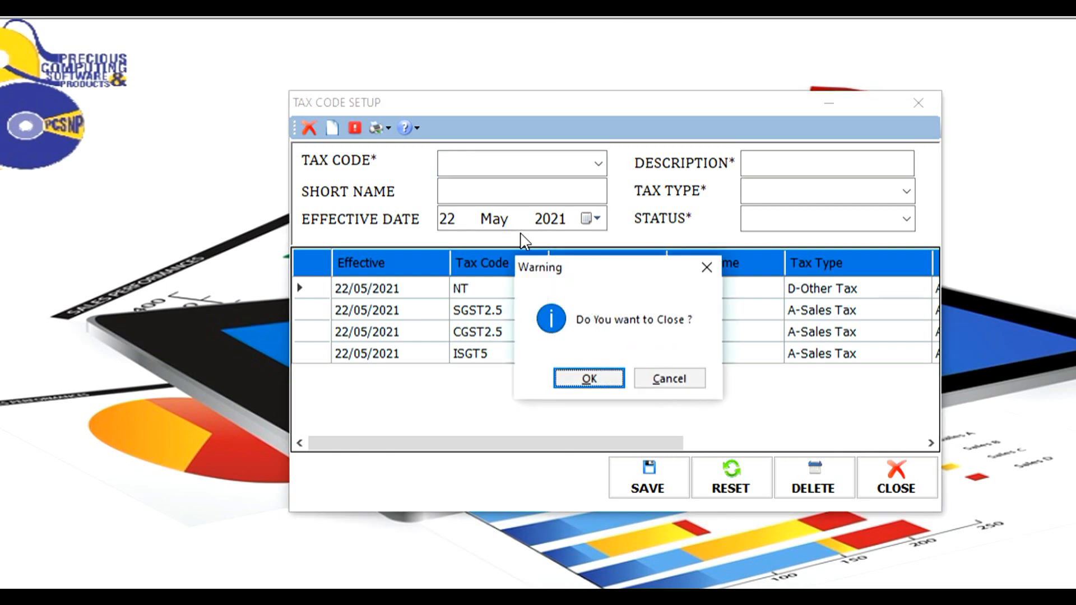
left_click(655, 386)
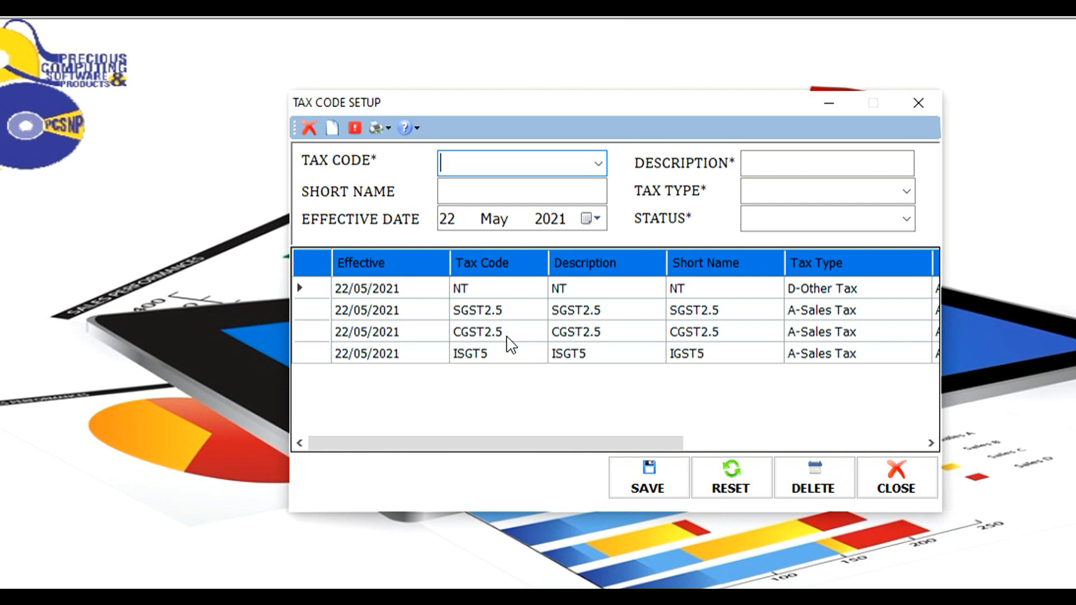
key("Escape")
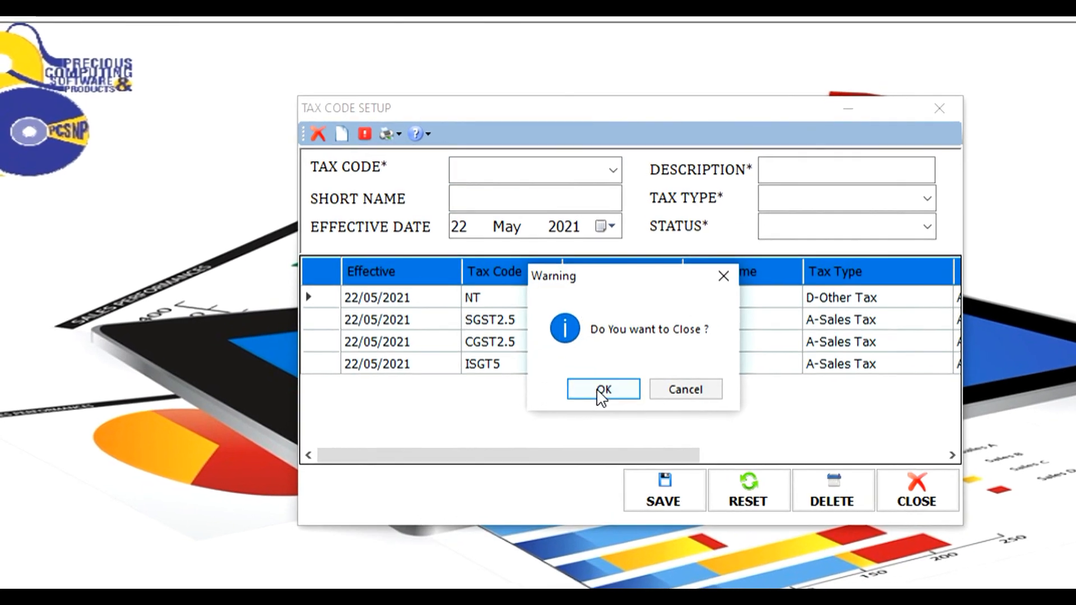
left_click(587, 383)
left_click(168, 14)
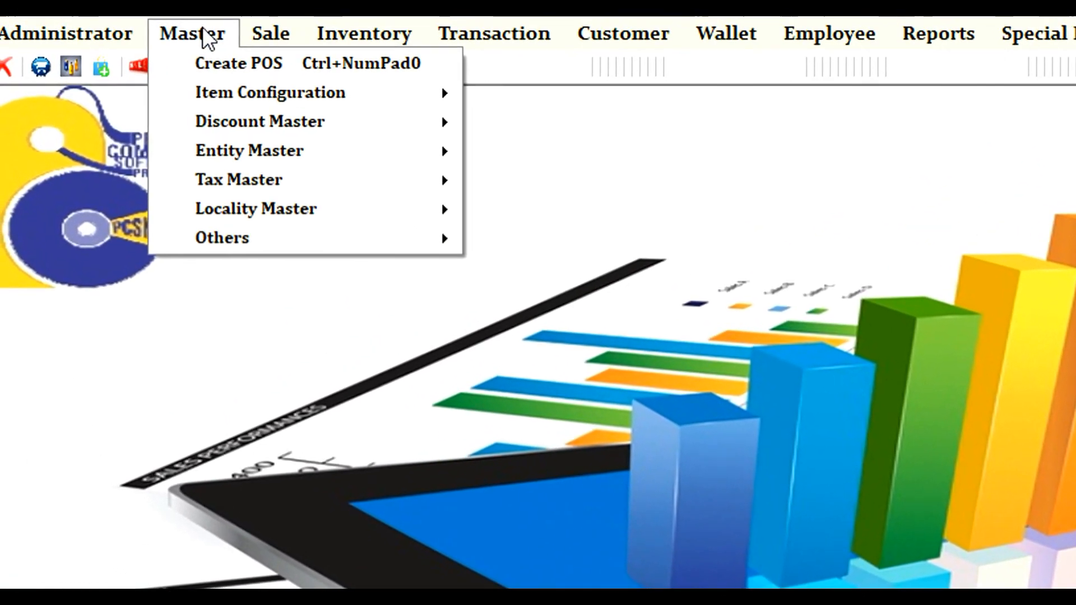
mouse_move(250, 178)
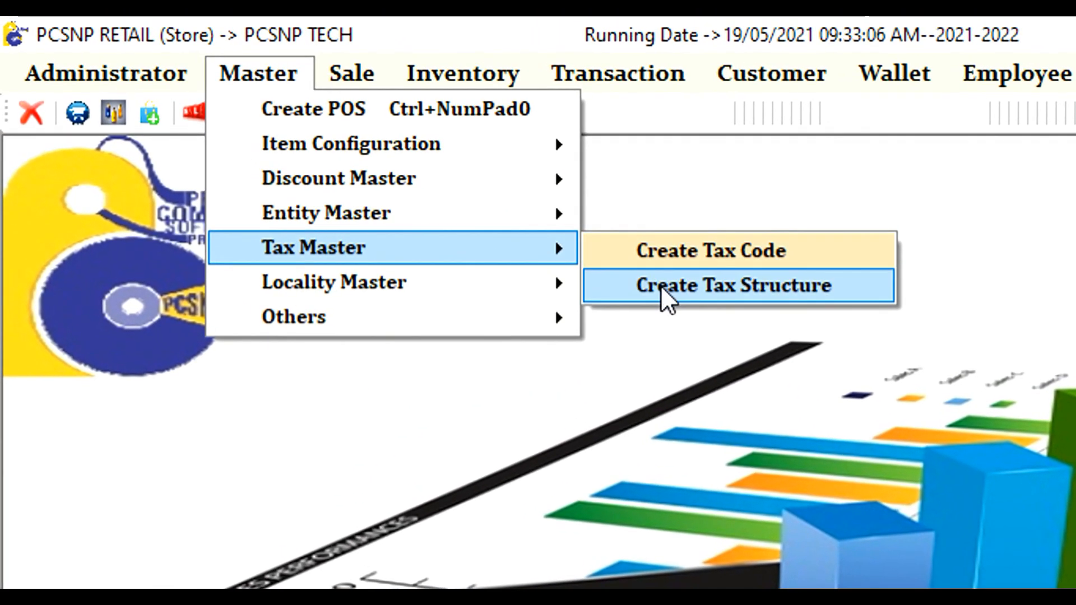
left_click(637, 275)
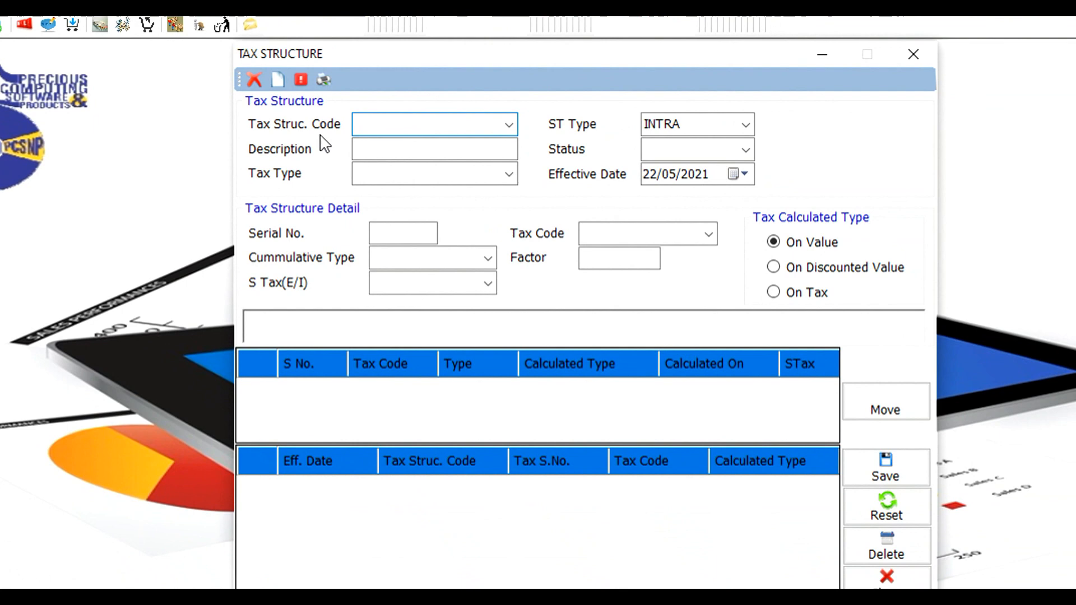
- Enter NT as the tax structure code and set its ST type to NE
type("NT")
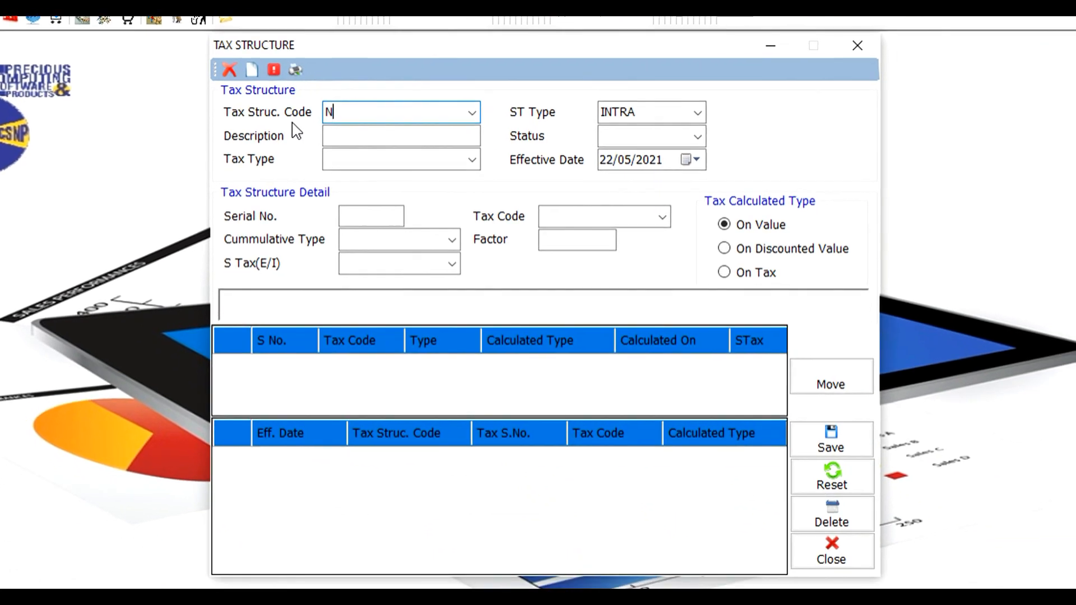
key("Tab")
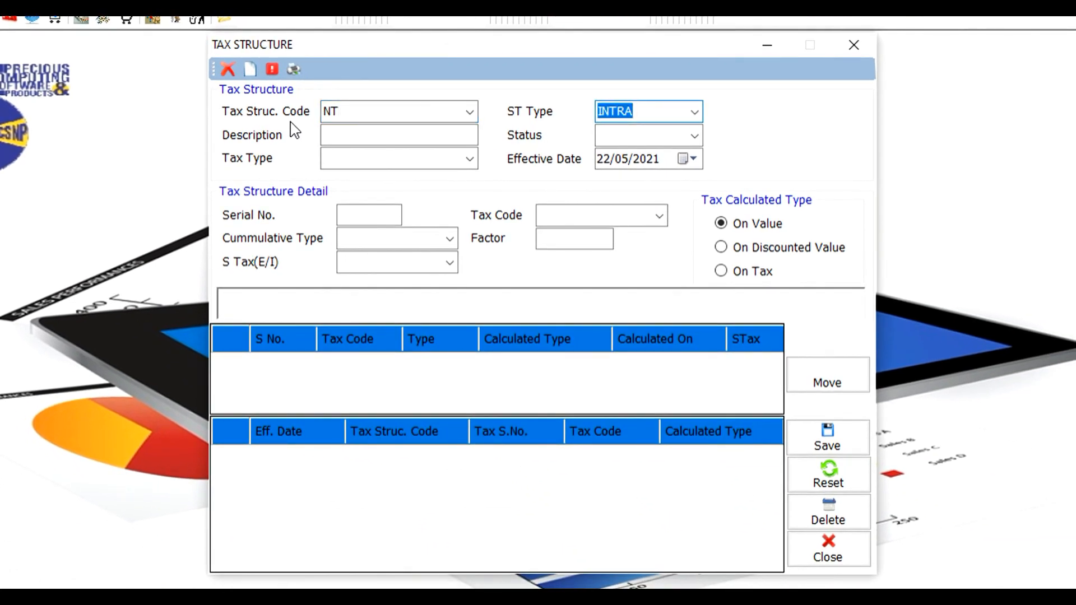
key("Down")
key("Up")
key("Down")
key("Down")
key("Tab")
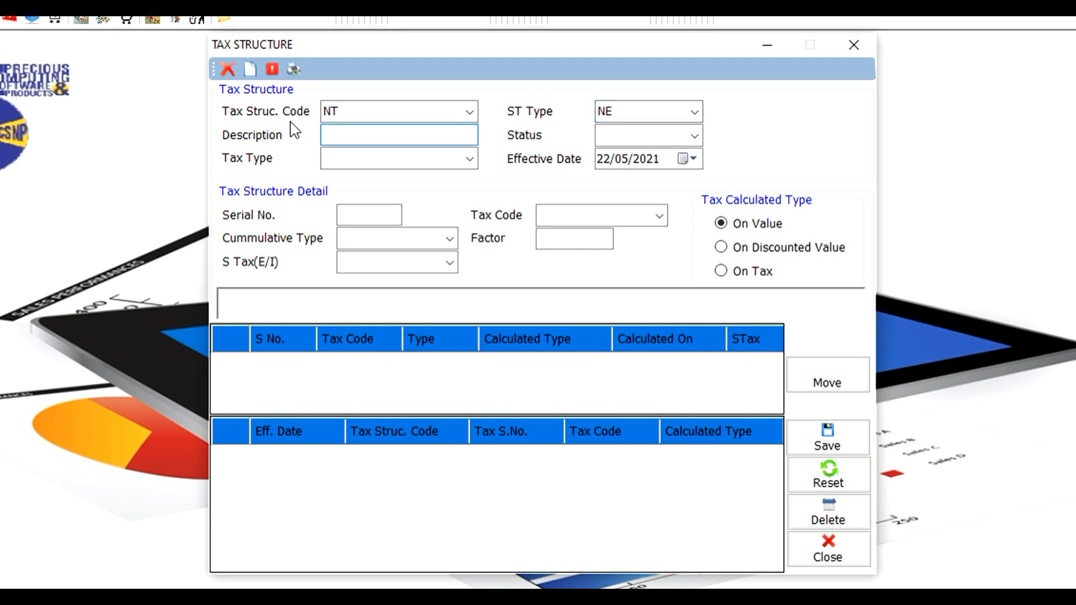
- Give the NT tax structure the description NT, status A-Active and tax type N-NonTaxable
type("NT")
key("Tab")
key("Down")
key("Tab")
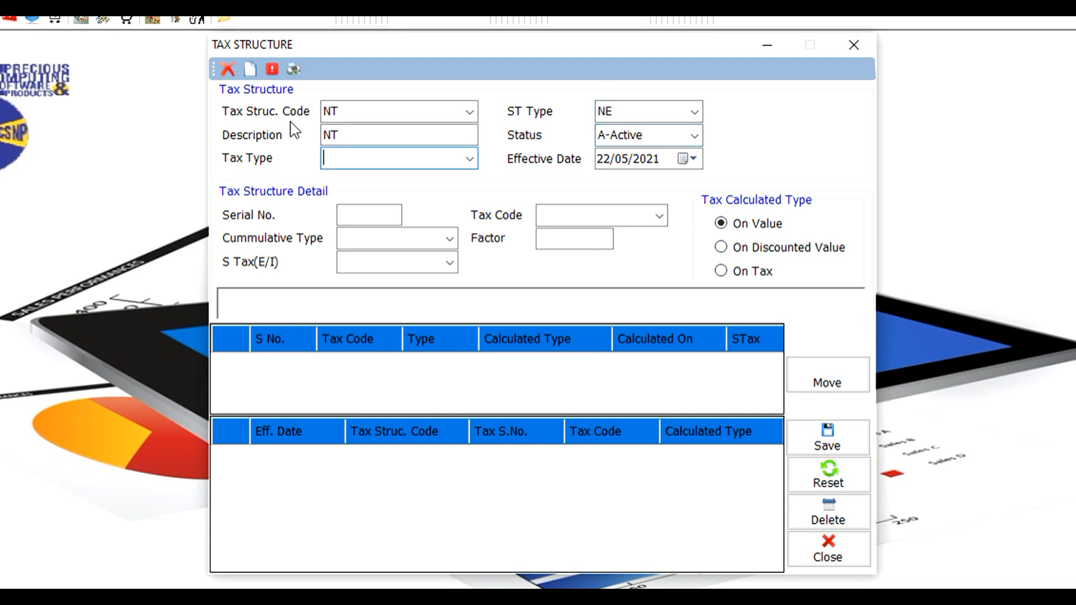
key("Down")
key("Down")
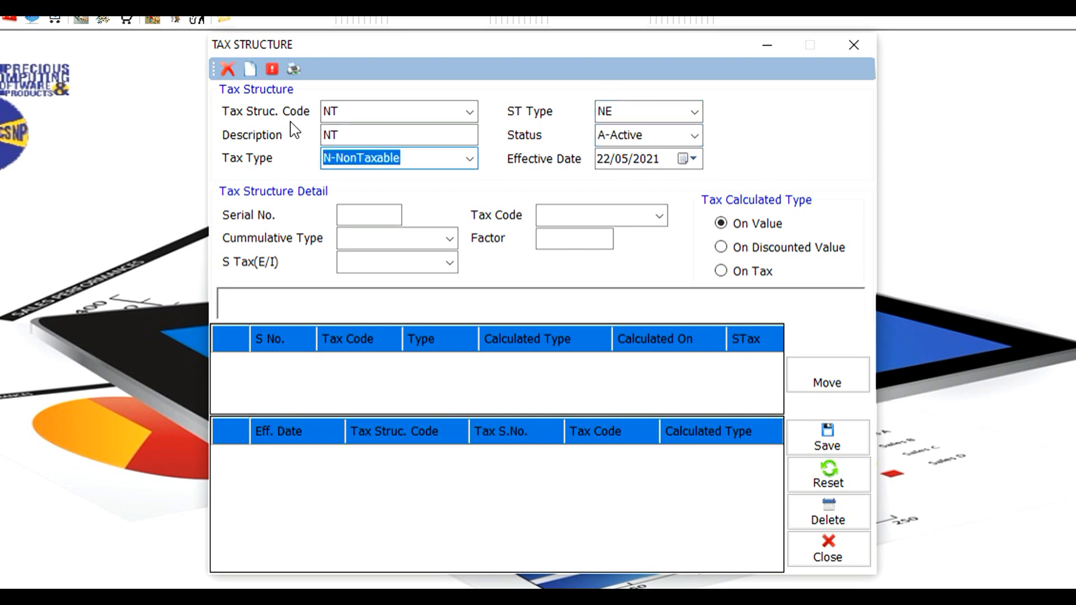
key("Tab")
key("Tab")
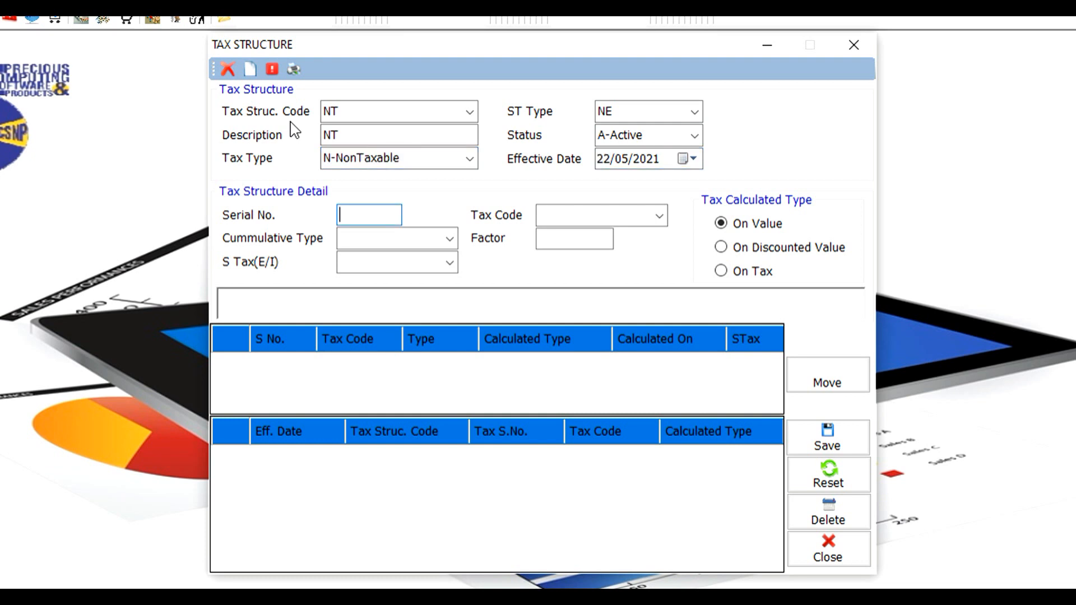
- Start the NT structure's detail line with serial number 1, tax code NT and cumulative type Percentage
type("1")
key("Tab")
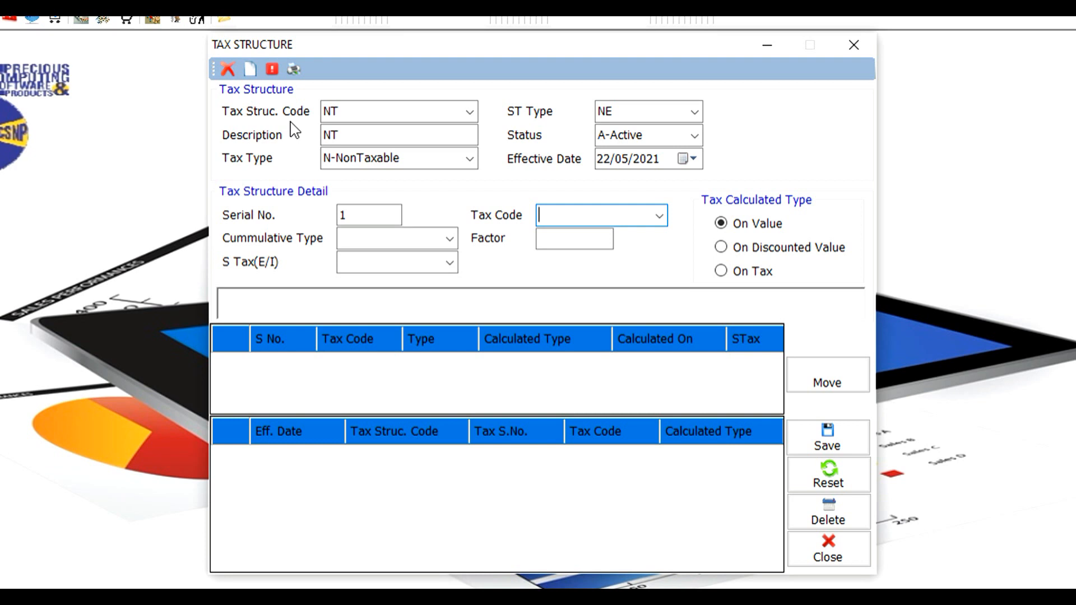
key("Down")
key("Tab")
key("Down")
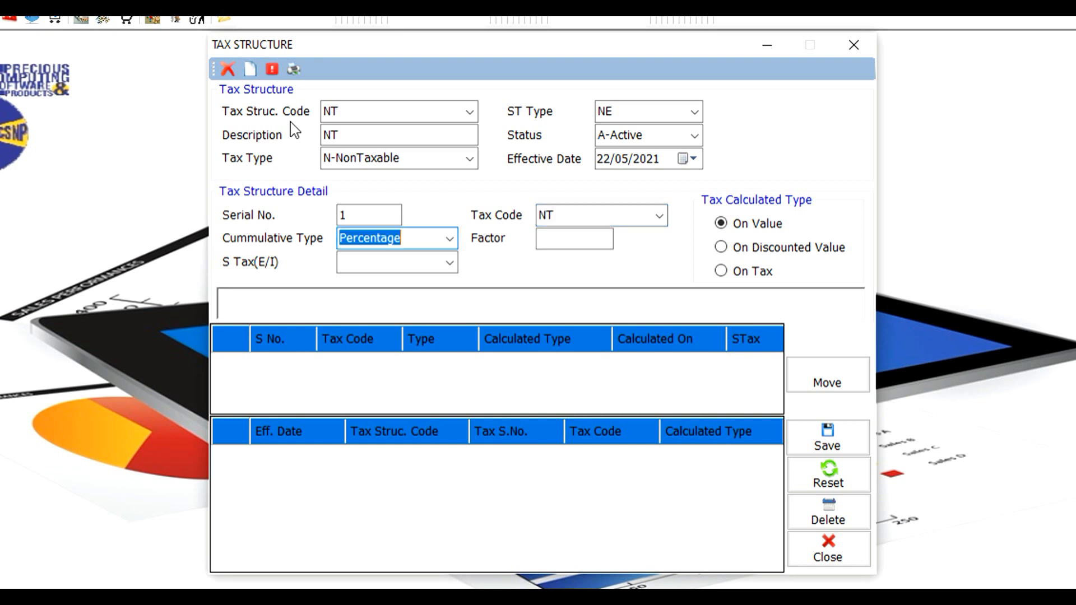
- Set the NT detail line's factor to 0 and its S Tax to Extra
key("Tab")
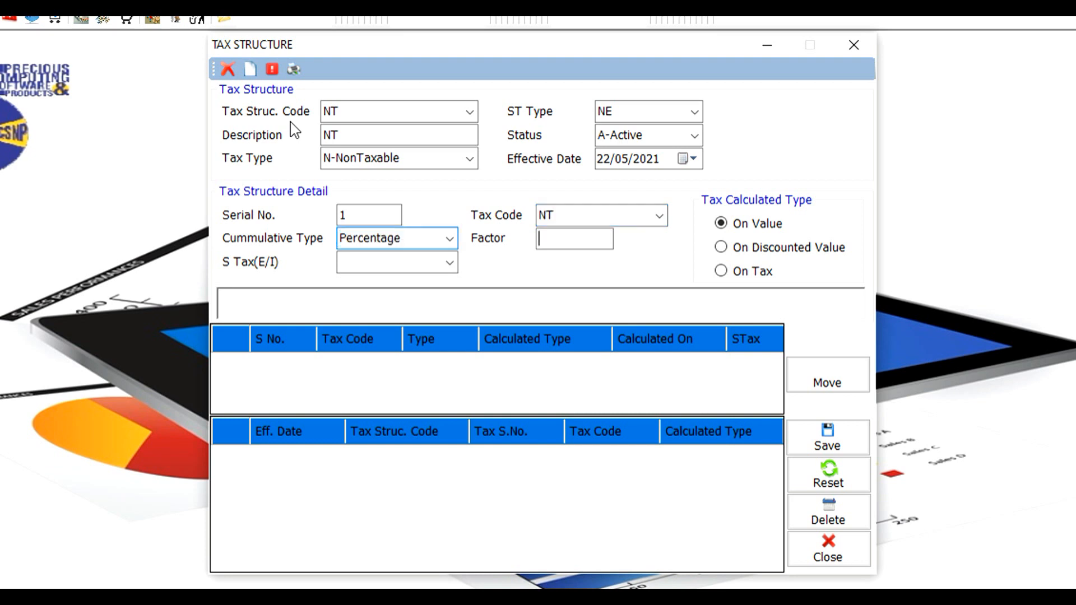
type("0")
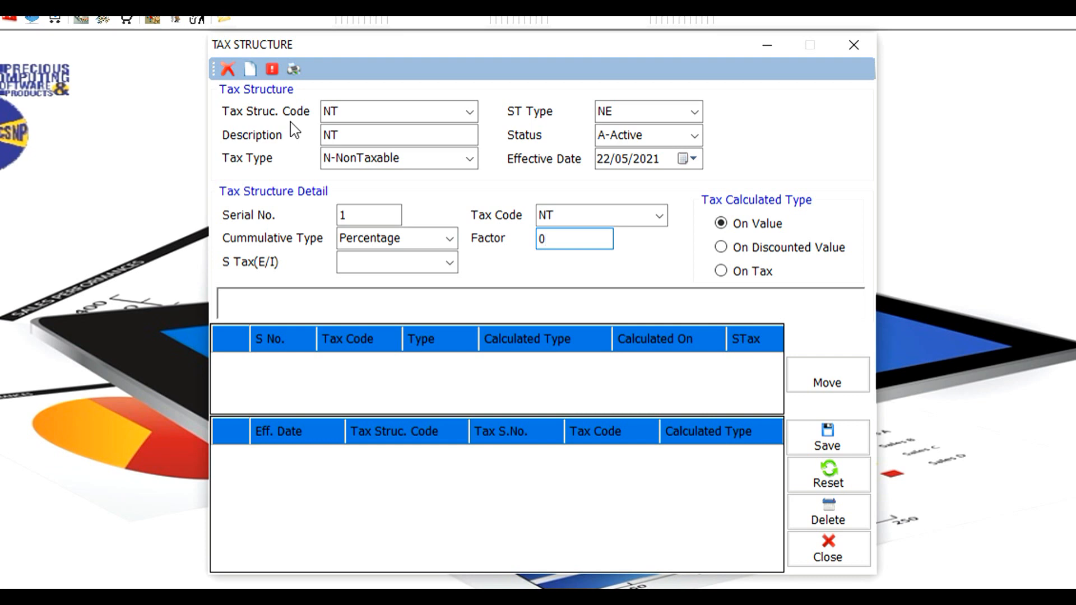
key("Tab")
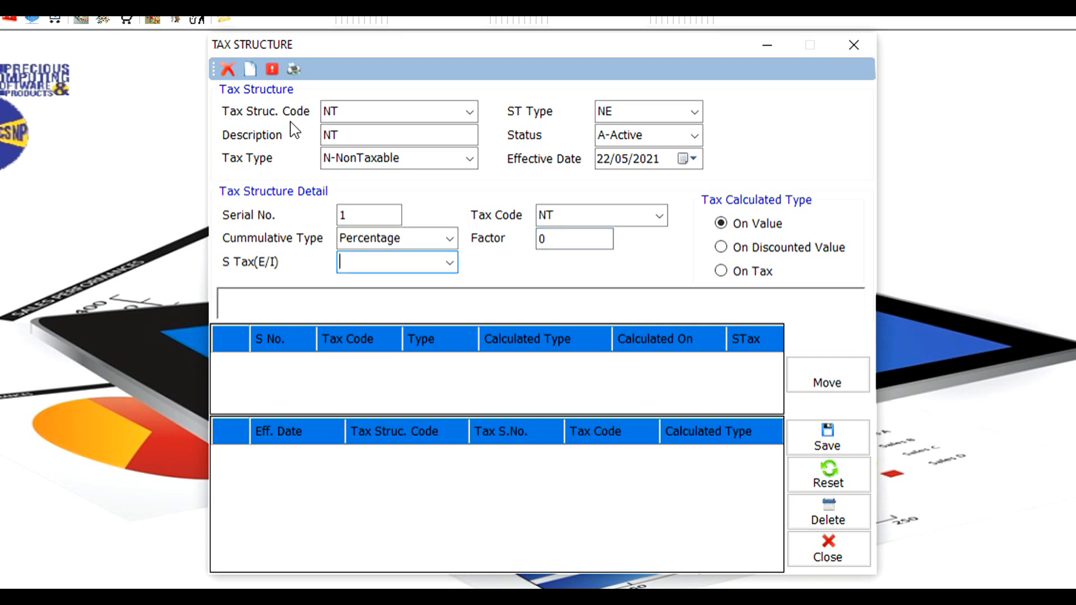
key("Down")
key("Tab")
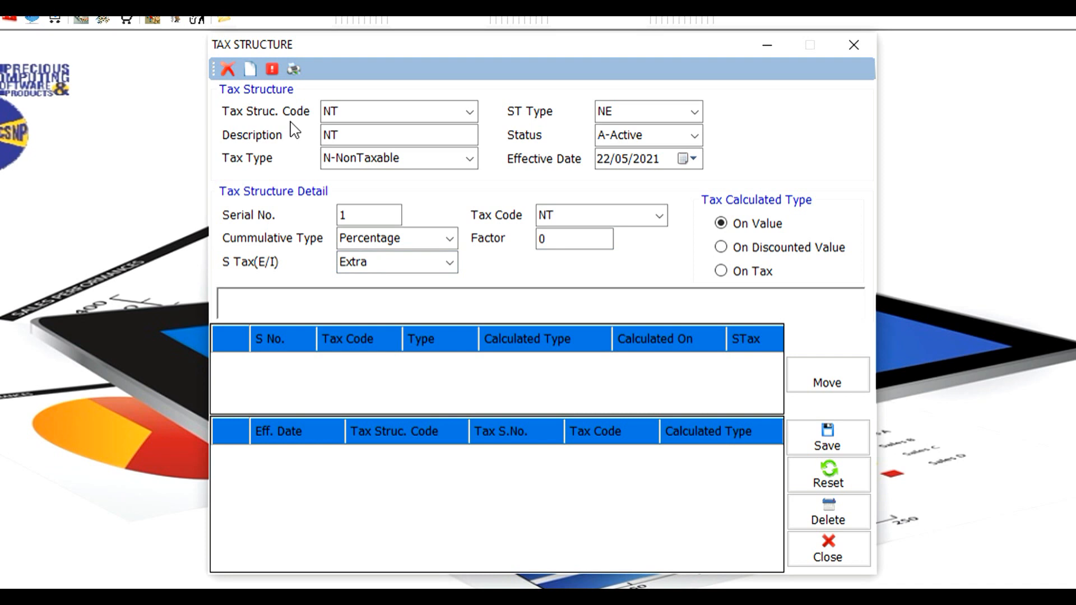
- Set the NT tax to be calculated on discounted value, add the detail line and save the structure
key("Down")
key("Tab")
key("Return")
key("Return")
key("Return")
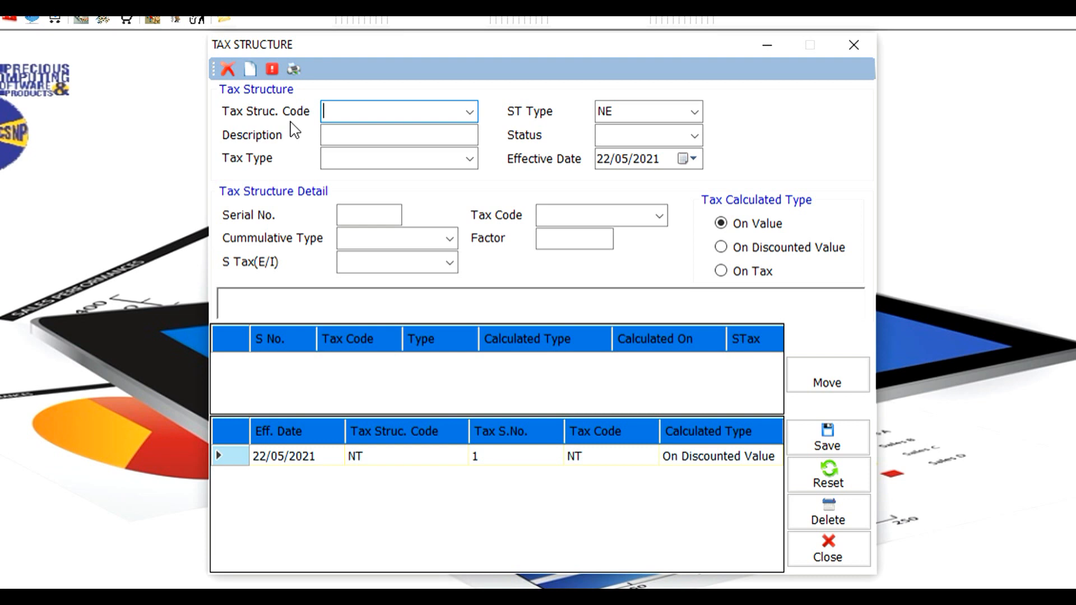
- Enter CGST2.5 as the next tax structure code and set its ST type to INTRA
type("CGST2.5")
key("Tab")
key("Down")
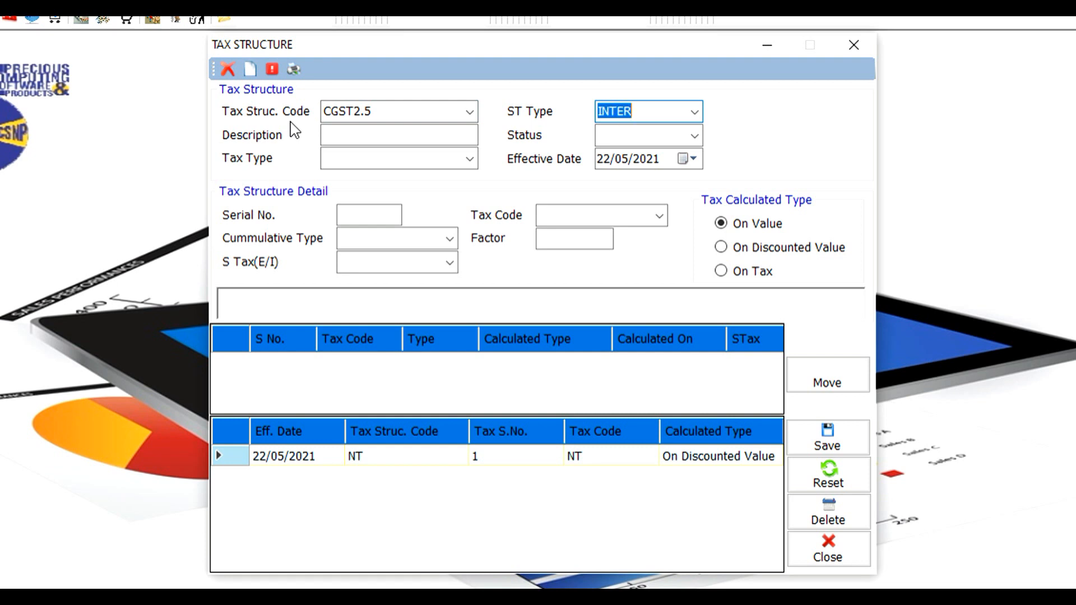
key("Down")
key("Tab")
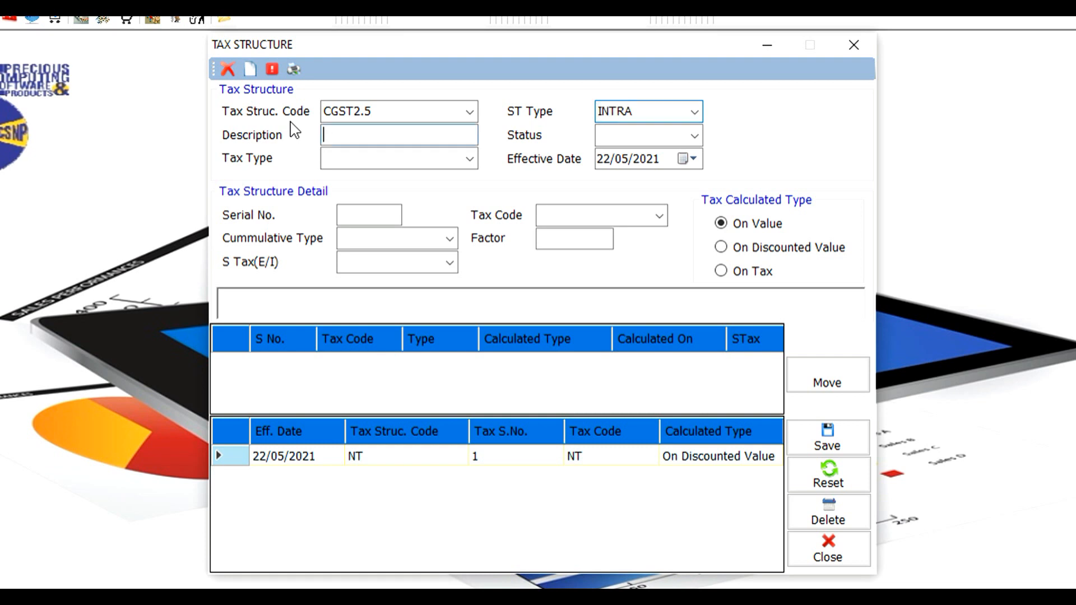
- Give the CGST2.5 structure the description CGST2.5, status I-InActive and tax type T-Taxable
type("CGST2.5")
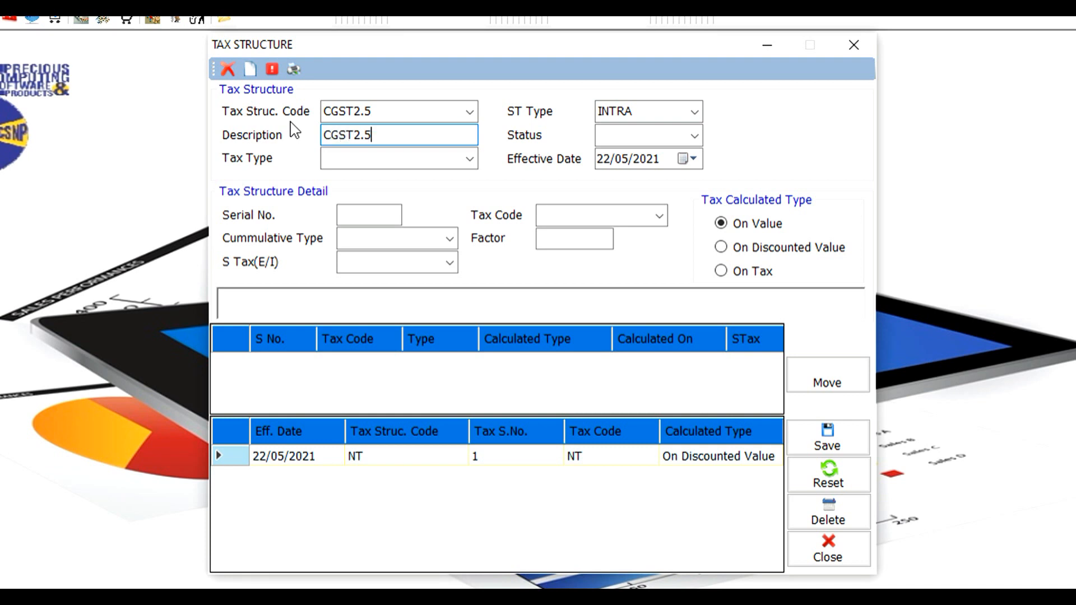
key("Tab")
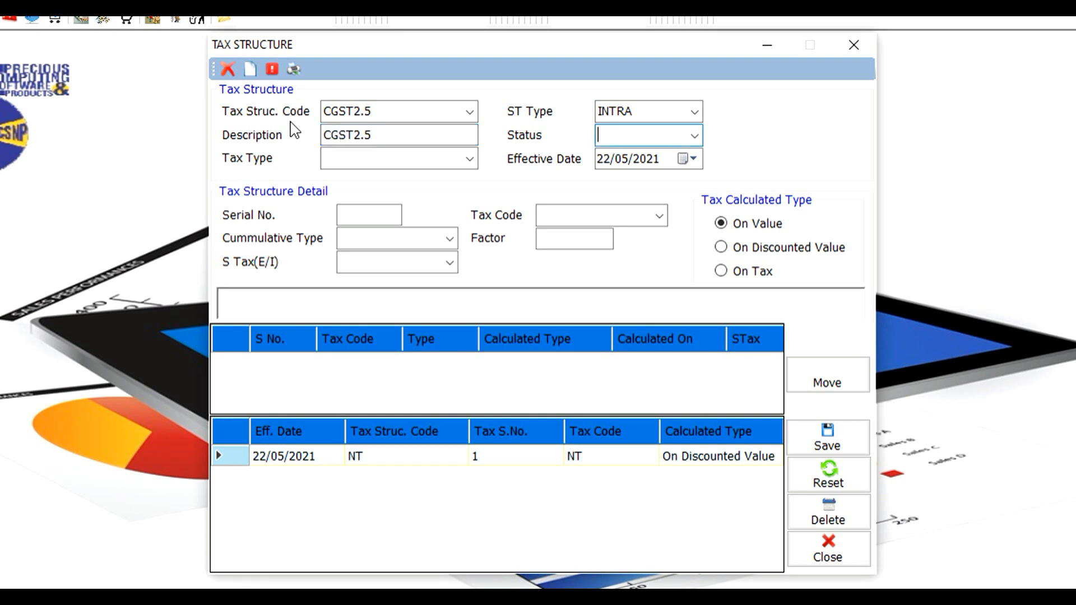
key("Down")
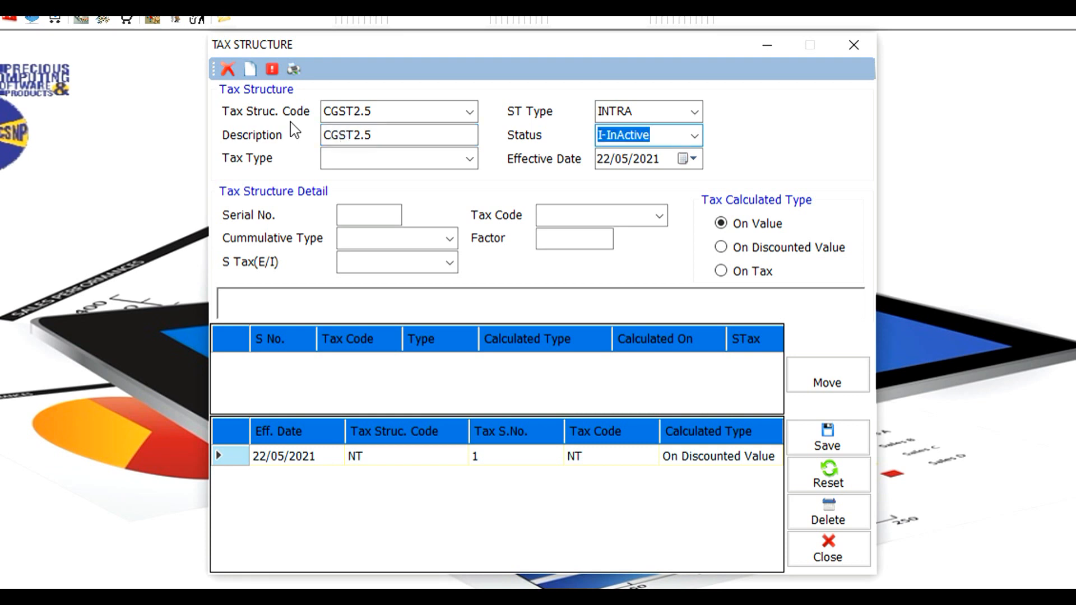
key("Tab")
key("Down")
key("Down")
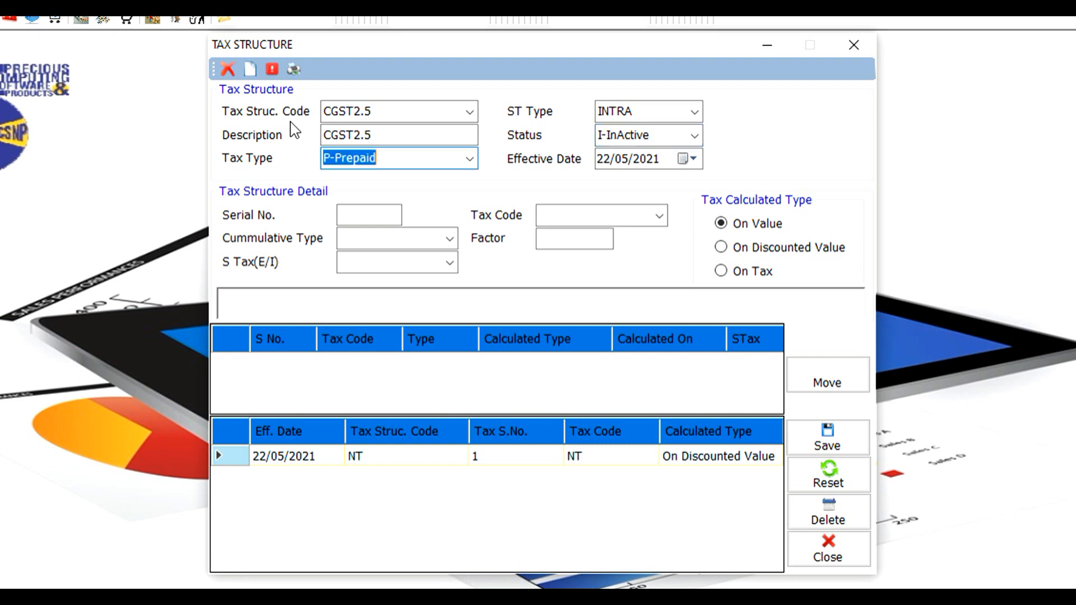
key("Down")
key("Tab")
key("Tab")
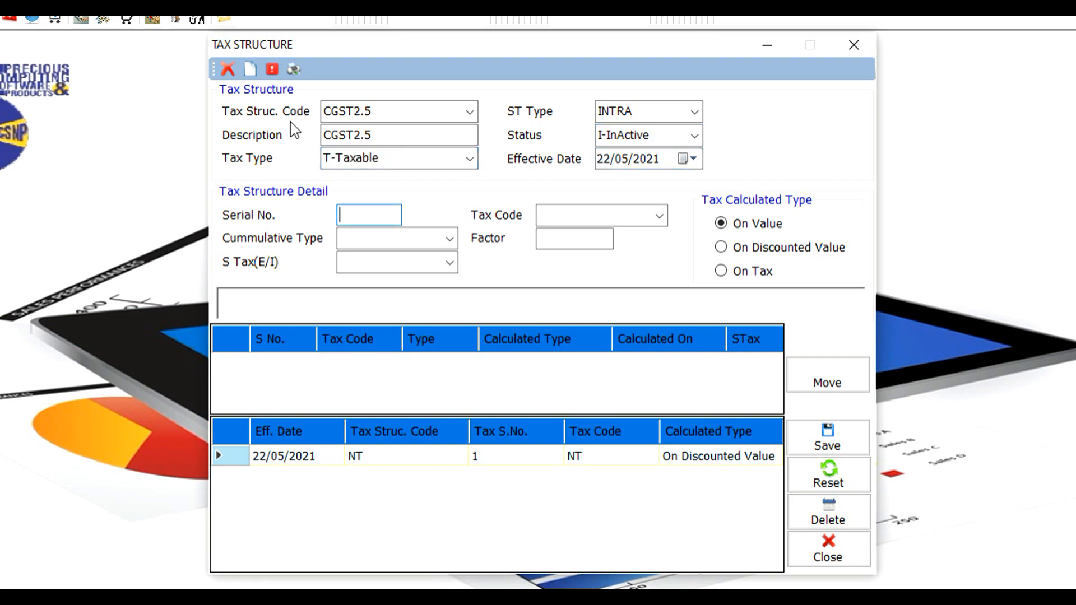
- Start the CGST2.5 structure's detail line with serial number 2, tax code CGST2.5 and cumulative type Percentage
type("2")
key("Tab")
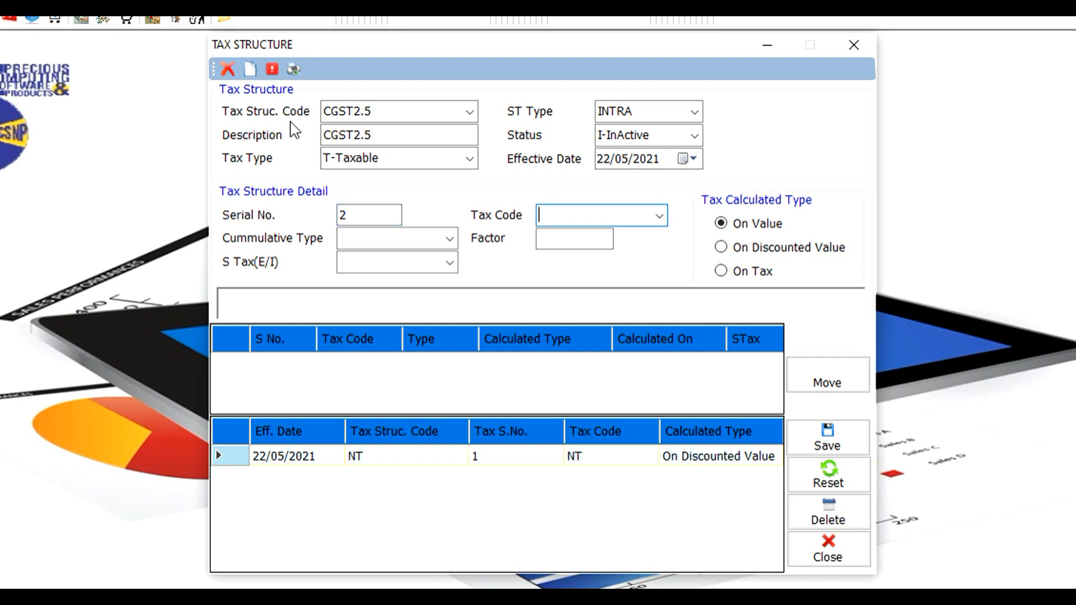
key("Down")
key("Down")
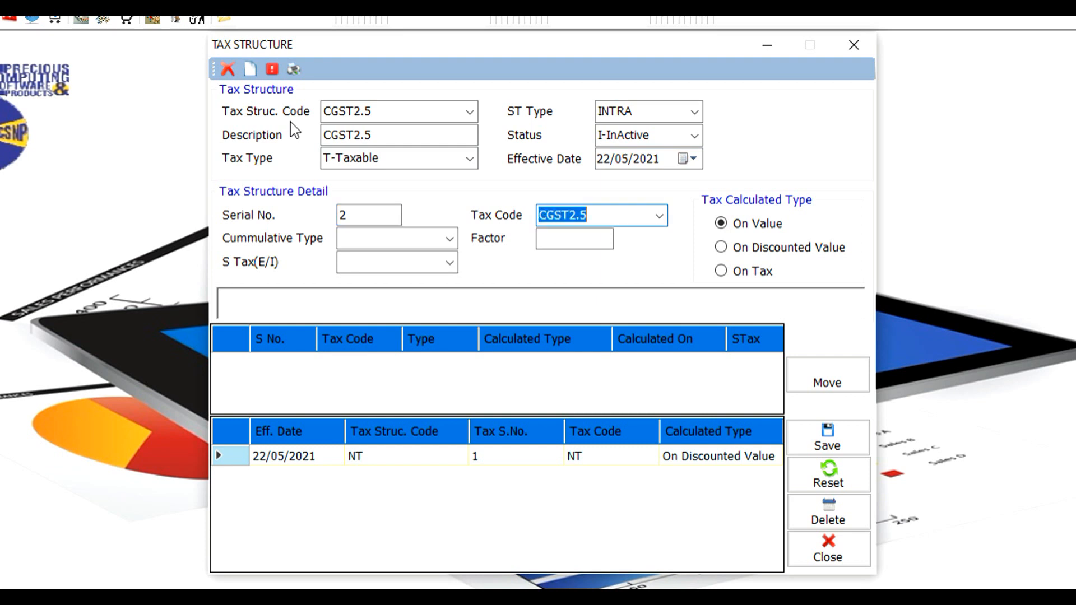
key("Tab")
key("Down")
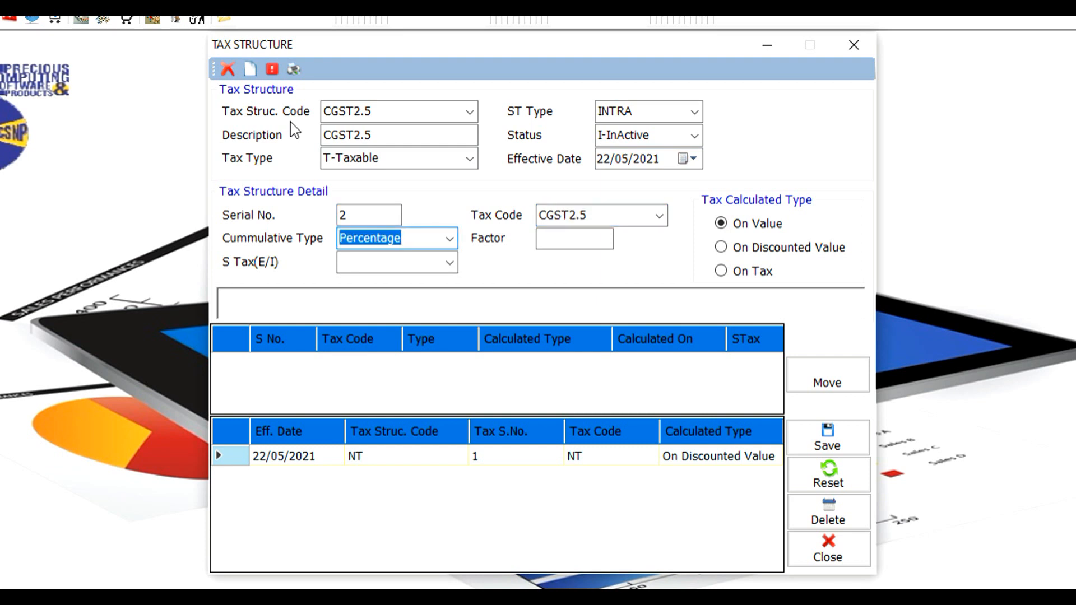
- Set the CGST2.5 detail line's factor to 2.5 and its S Tax to Inclusive
key("Tab")
type("2.5")
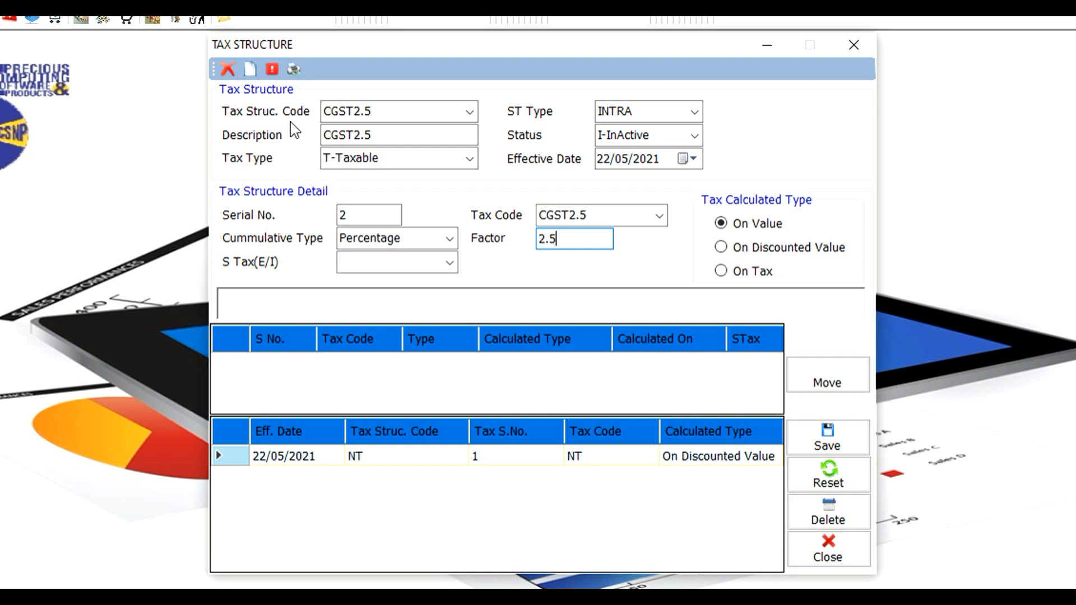
key("Tab")
key("Down")
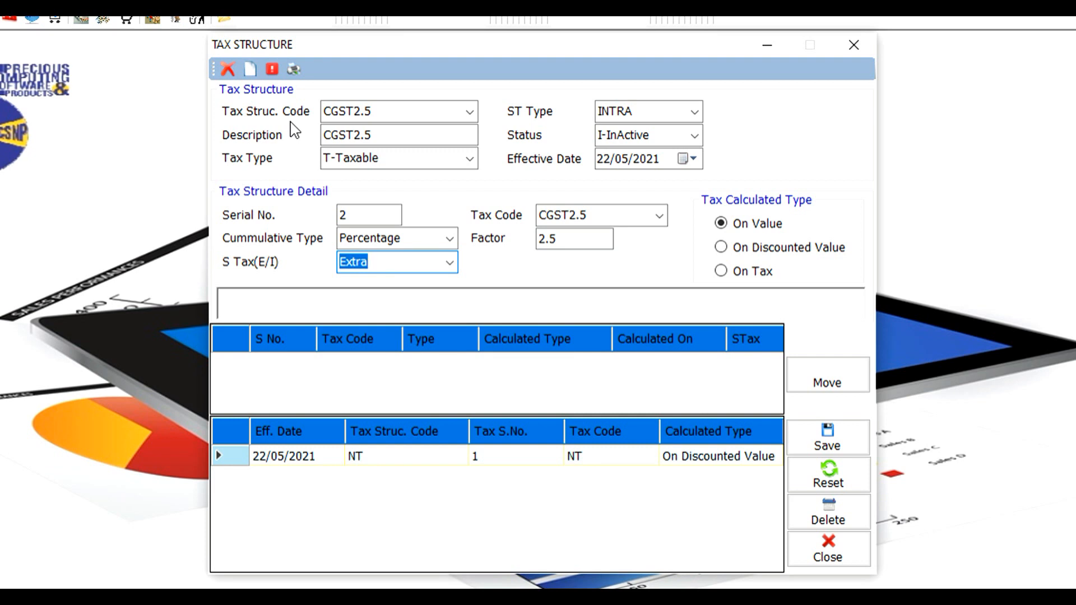
key("Down")
key("Up")
key("Down")
key("Tab")
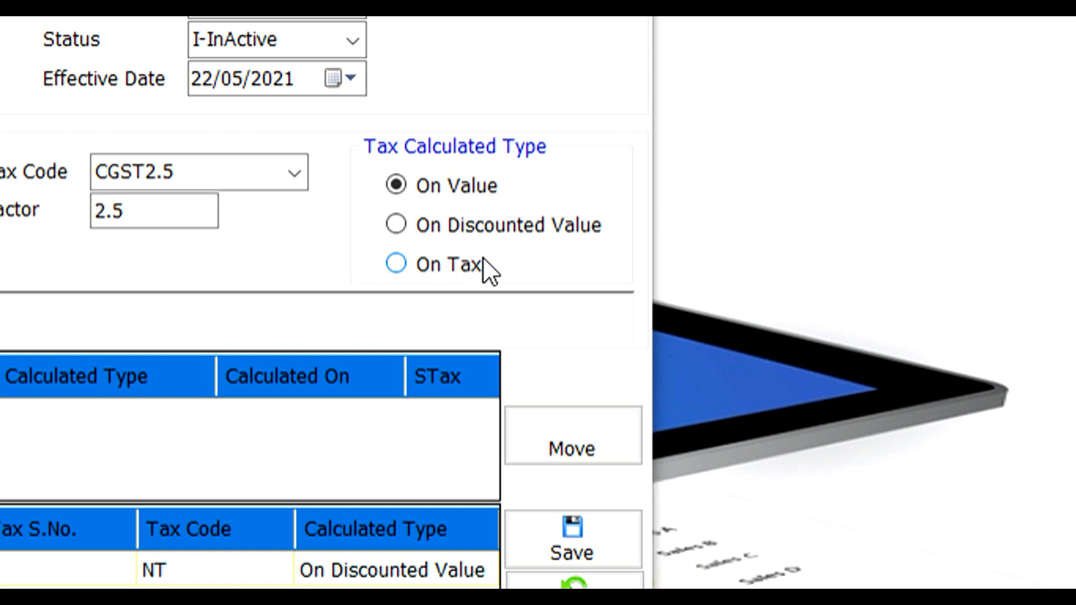
- Set the CGST2.5 tax to be calculated on discounted value, add the detail line and save the structure
left_click(466, 229)
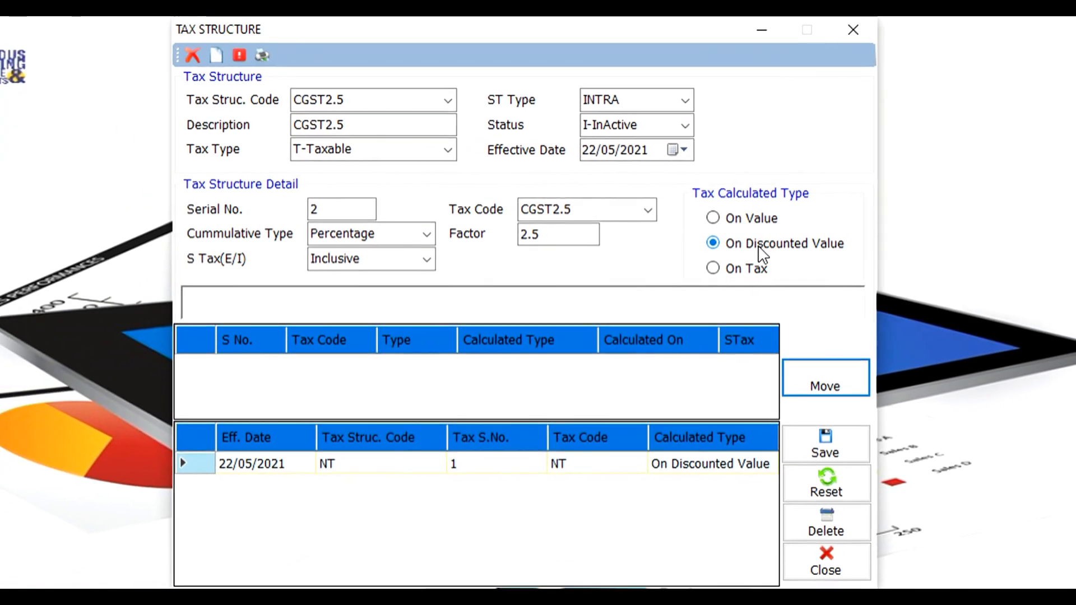
key("Return")
key("Return")
key("Return")
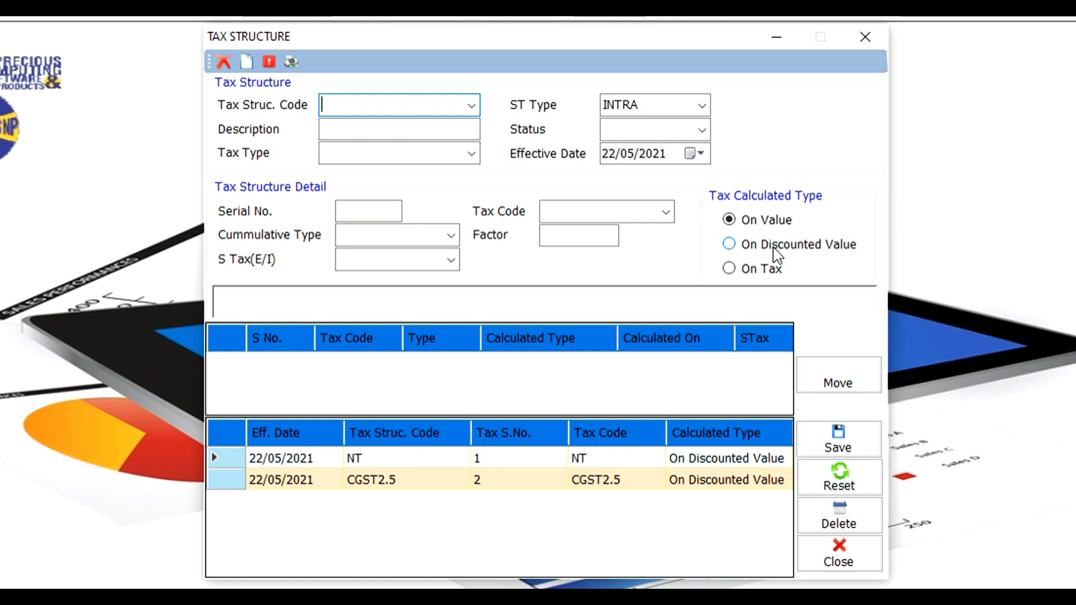
- Enter GST5 as both the code and the description of a new tax structure, keeping ST type INTRA
type("GST5")
key("Tab")
key("Tab")
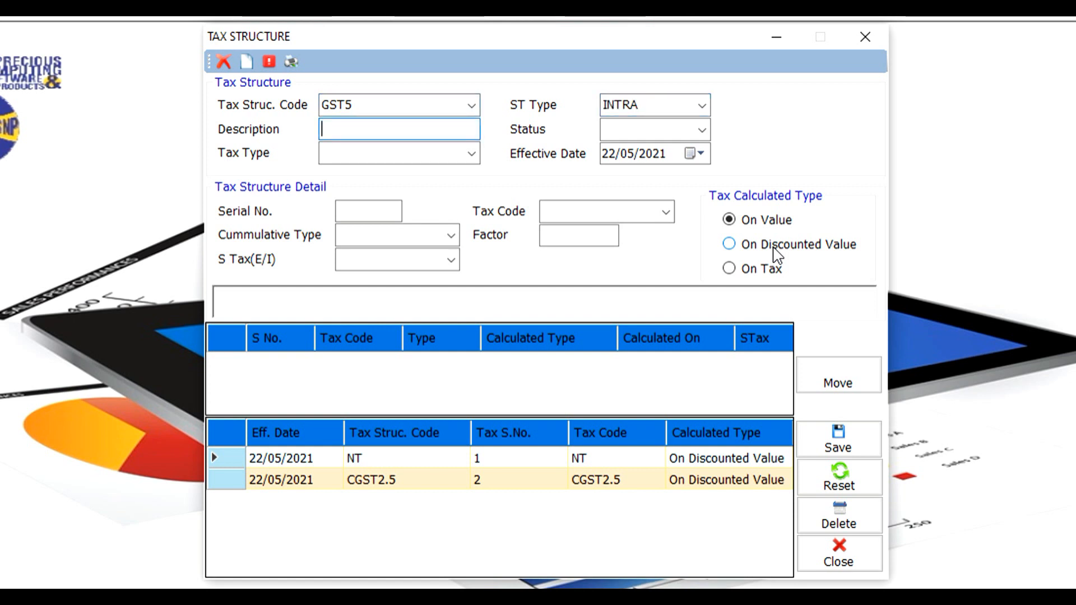
type("GST5")
key("Tab")
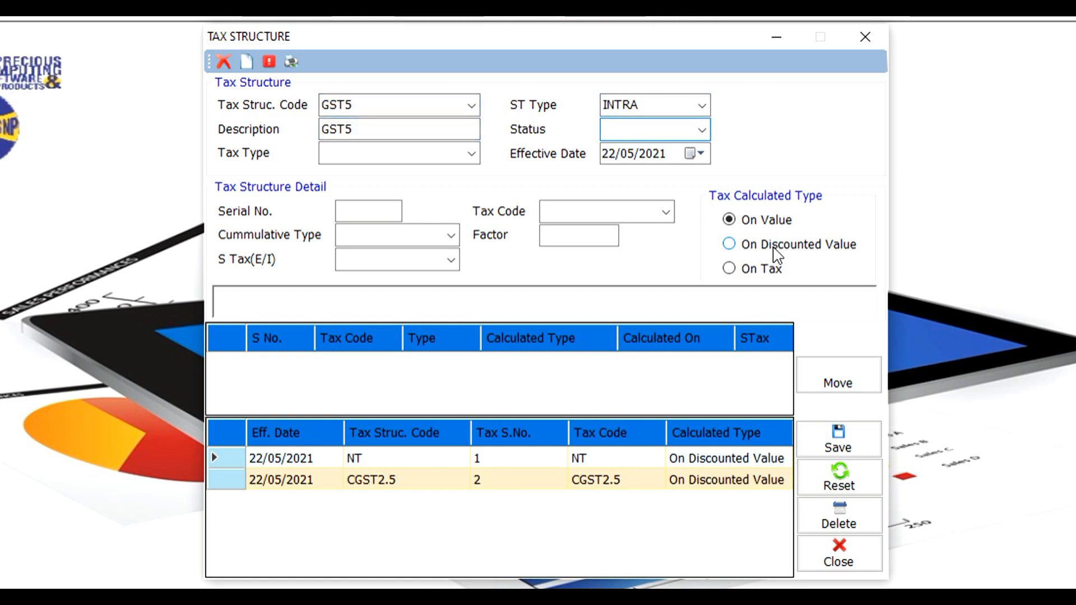
- Set the GST5 structure's status to A-Active and its tax type to T-Taxable
key("Down")
key("Tab")
key("Down")
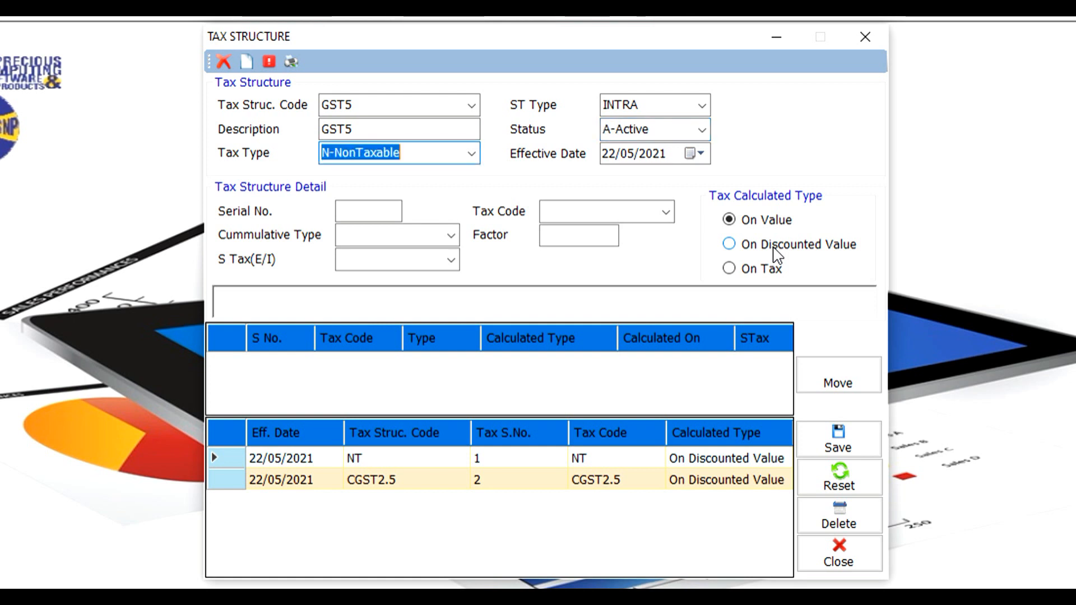
key("Down")
key("Tab")
key("Tab")
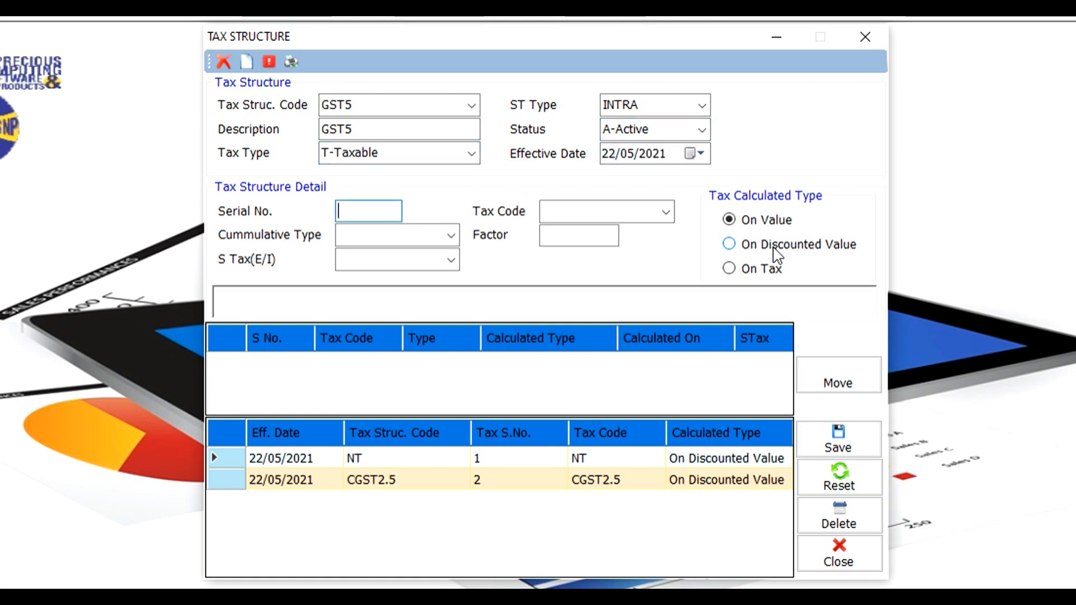
- Start the GST5 structure's detail line with serial number 3, tax code SGST2.5 and cumulative type Percentage
type("3")
key("Tab")
key("Down")
key("Down")
key("Down")
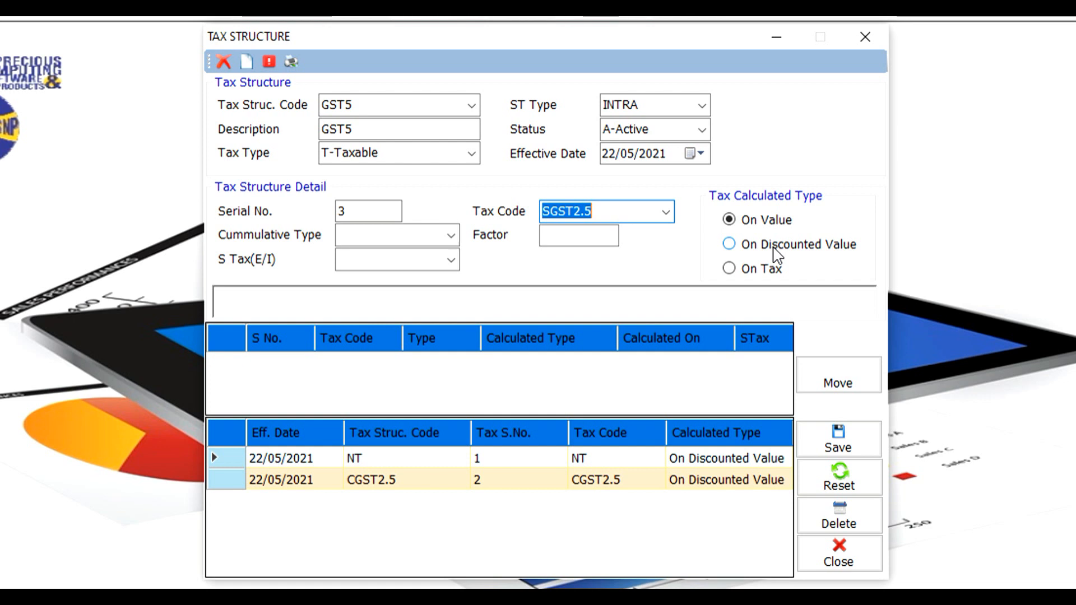
key("Tab")
key("Down")
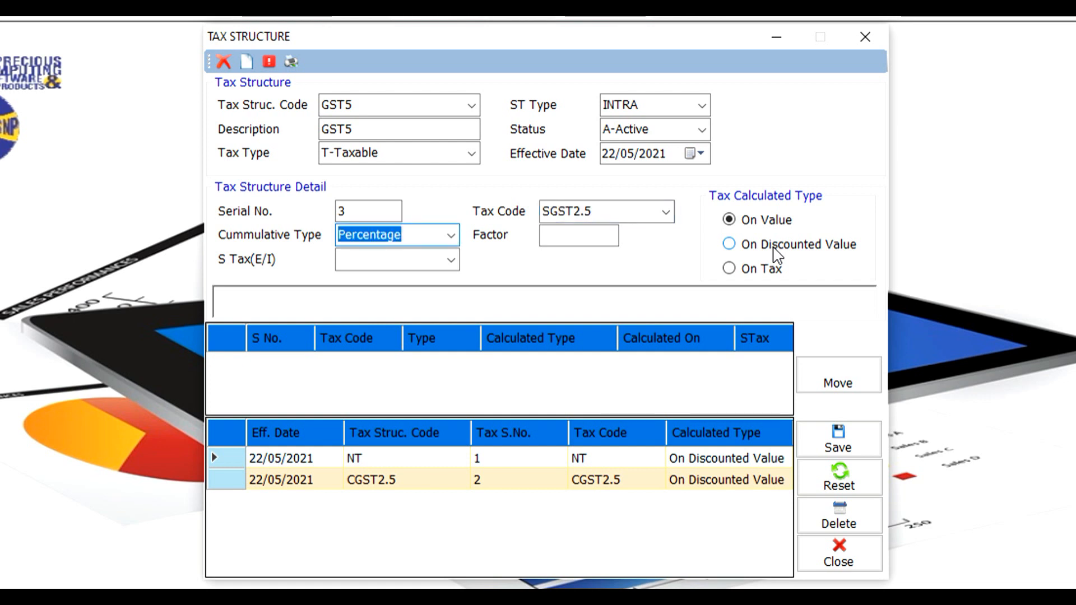
- Set the SGST2.5 detail line's factor to 2.5 and its S Tax to Inclusive
key("Tab")
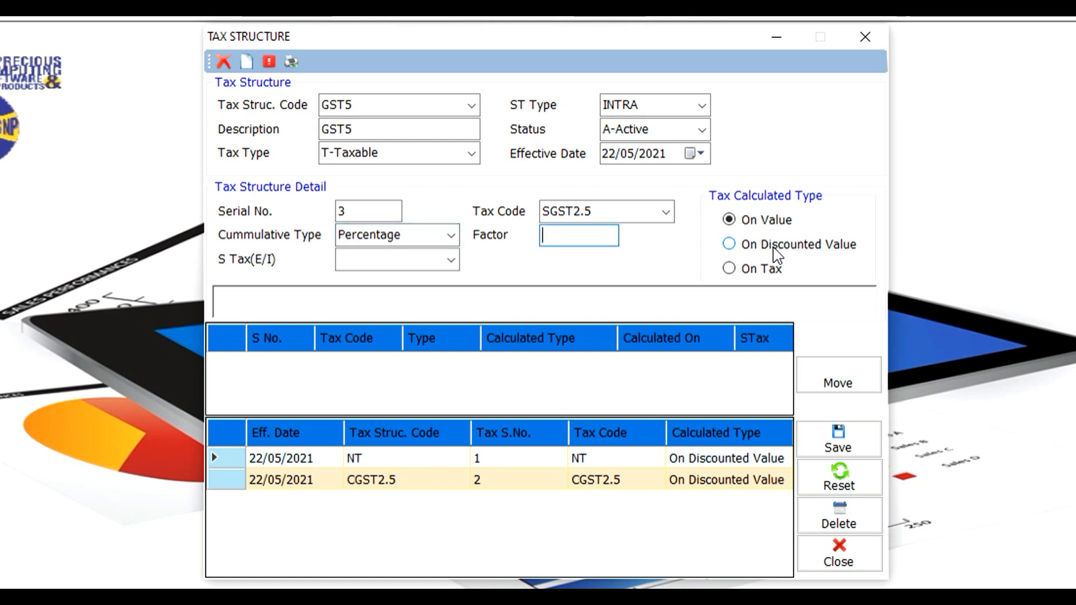
type("2.5")
key("Tab")
key("Down")
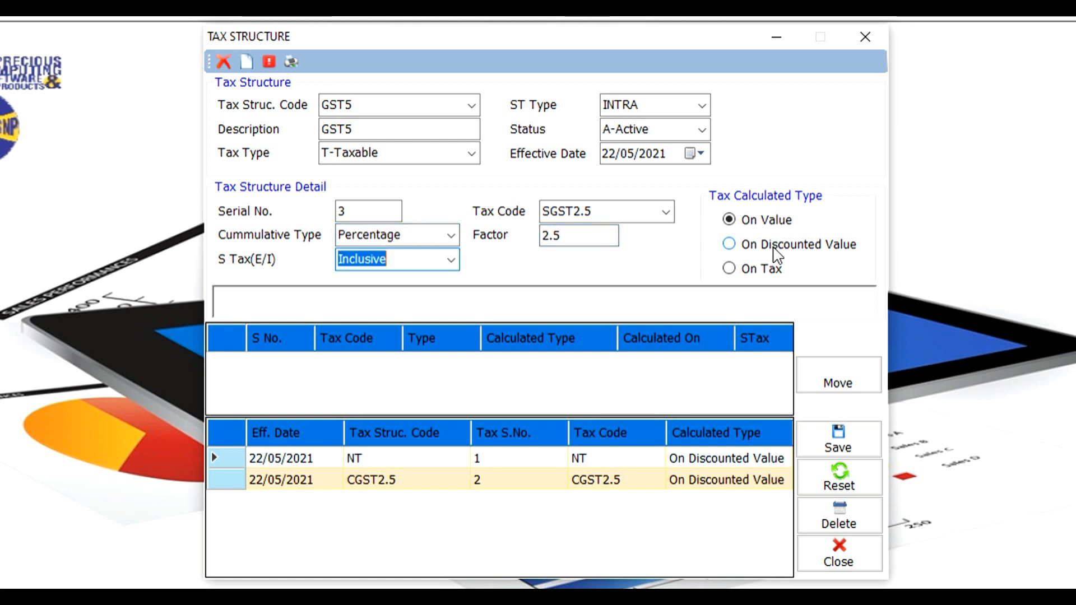
key("Tab")
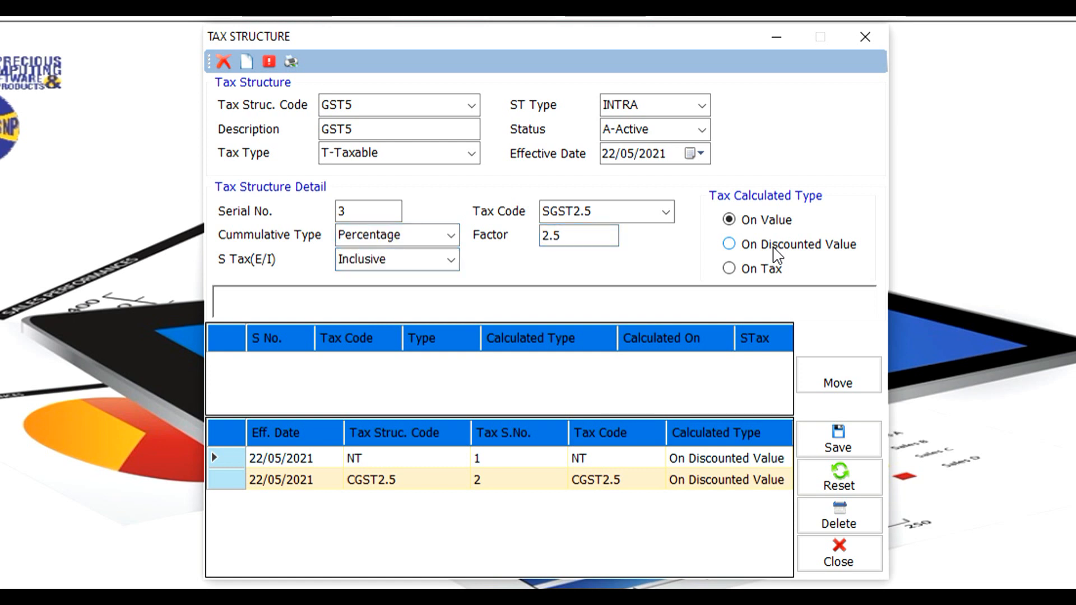
- Set the SGST2.5 tax to be calculated on tax, referring to tax serial number 2 of the CGST2.5 structure
key("Down")
key("Down")
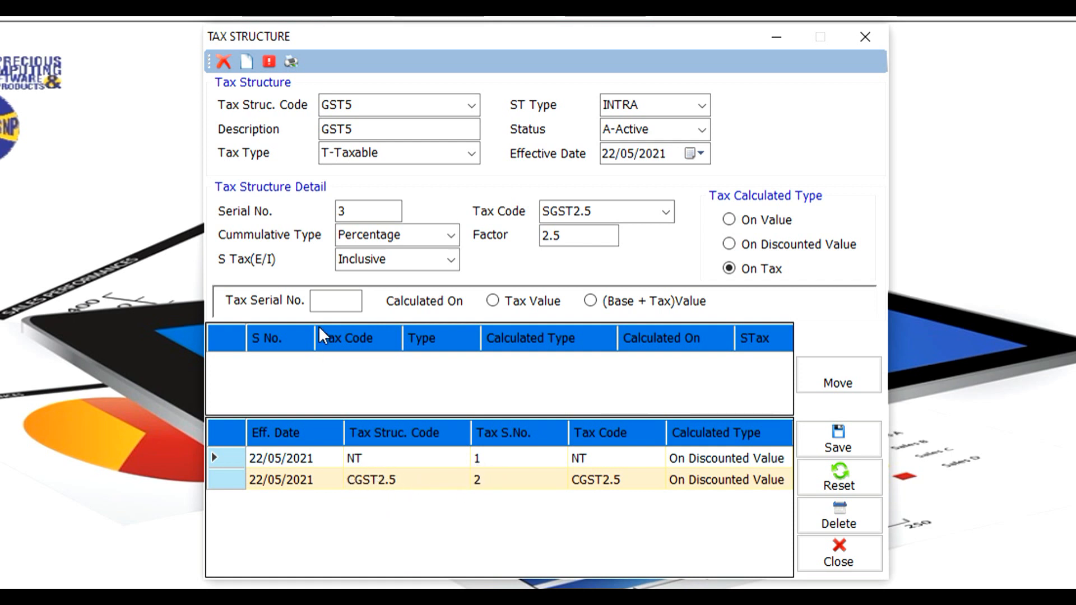
left_click(335, 301)
type("2")
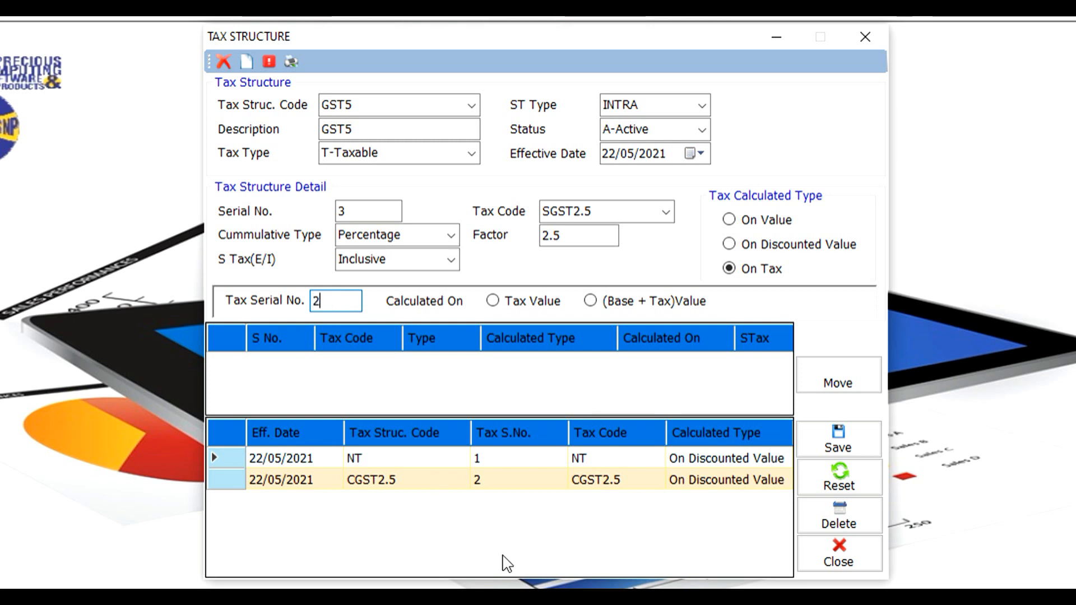
left_click(481, 477)
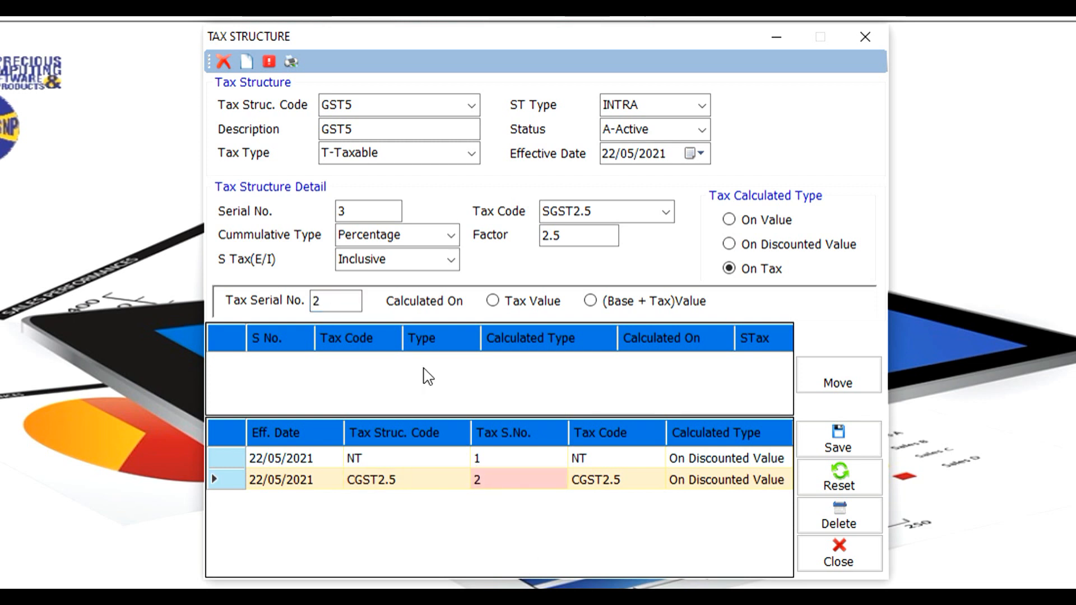
- Base the SGST2.5 on-tax calculation on Tax Value
left_click(329, 300)
left_click_drag(329, 301, 304, 300)
left_click(494, 303)
key("Return")
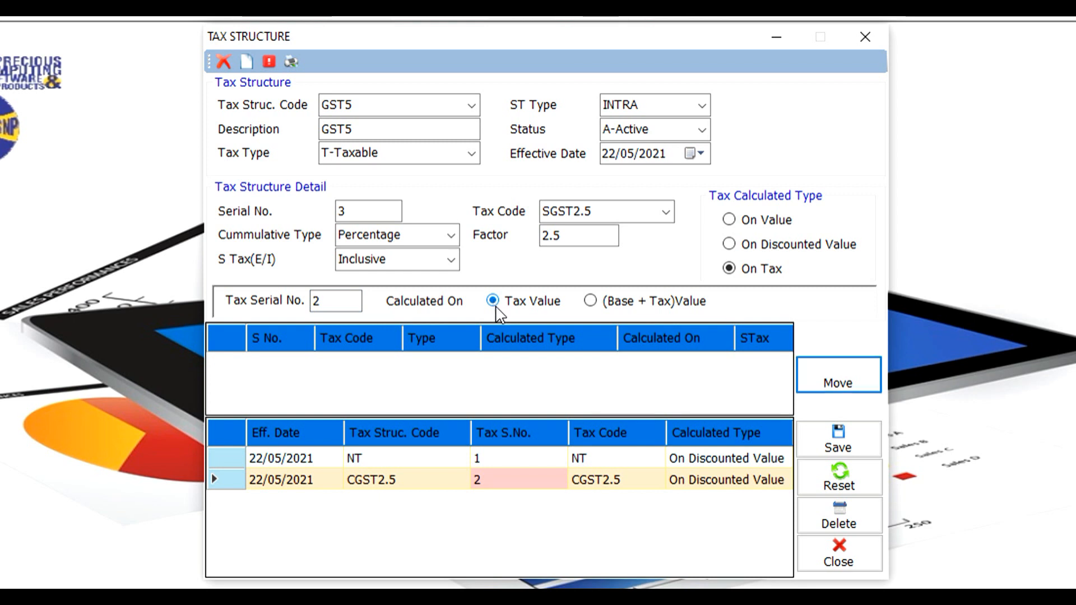
- Add the SGST2.5 detail line to the GST5 tax structure and save the structure
key("Return")
key("Return")
key("Return")
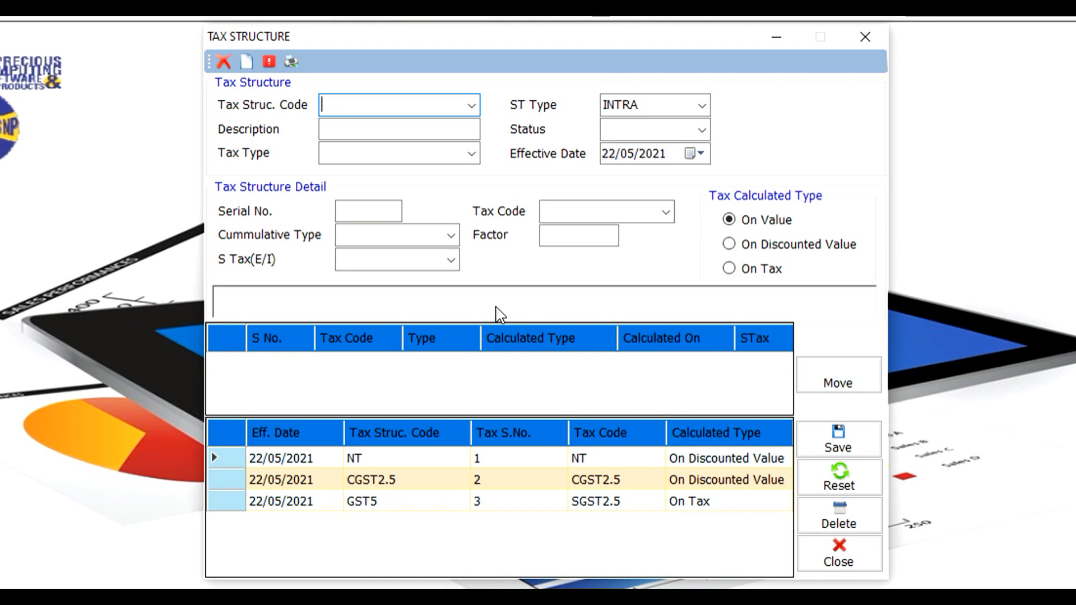
- Start a new tax structure with code IGST5, ST type INTER and description IGST5
type("IGST5")
key("Tab")
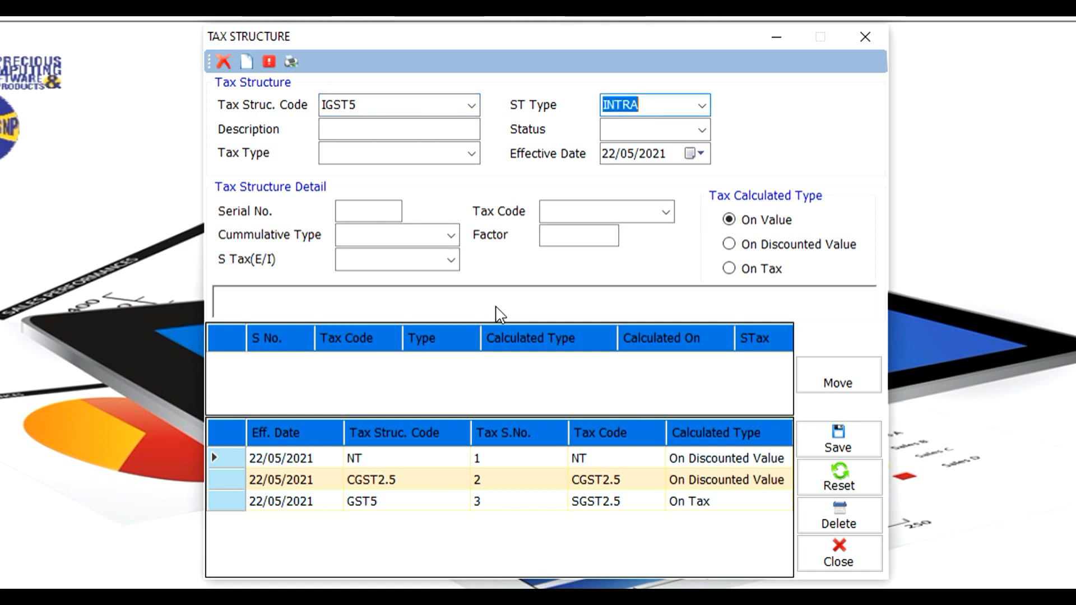
key("Down")
key("Tab")
type("I")
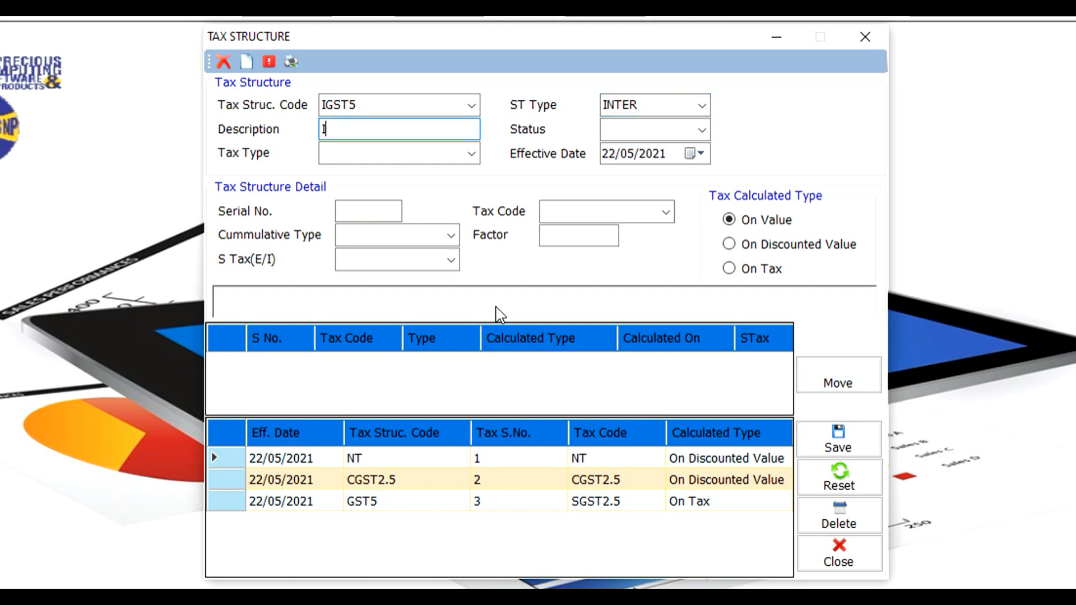
type("GST5")
key("Tab")
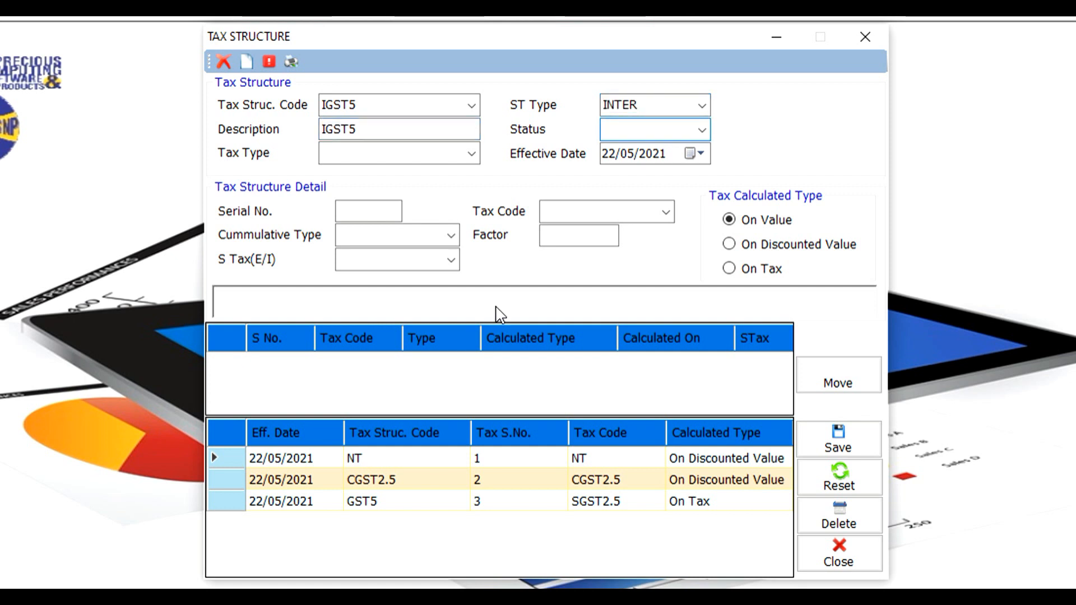
- Set the IGST5 structure's status to A-Active and its tax type to T-Taxable
key("Down")
key("Tab")
key("Down")
key("Down")
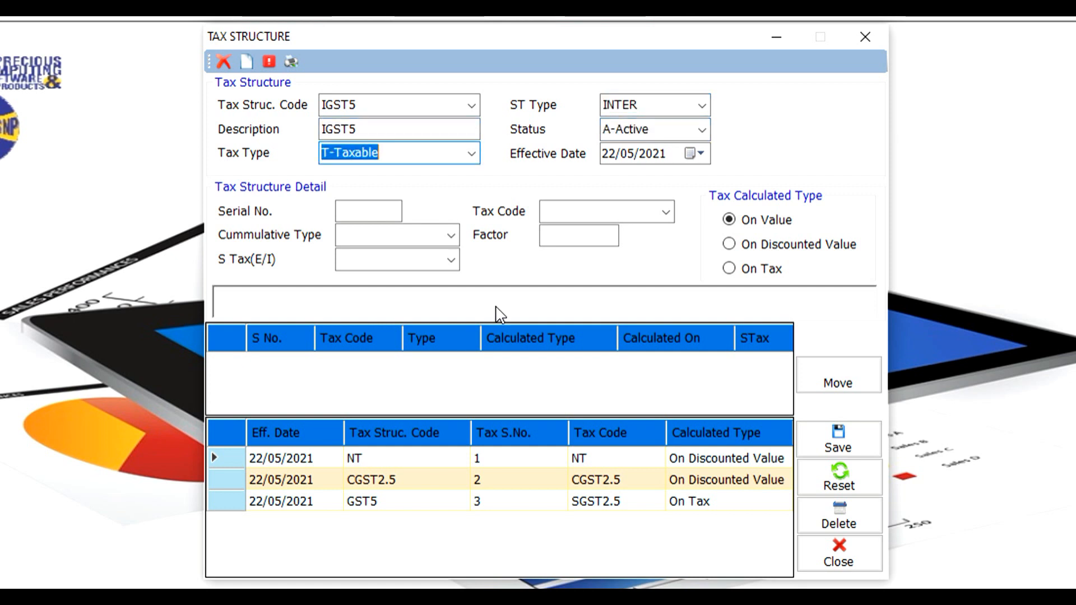
key("Tab")
key("Tab")
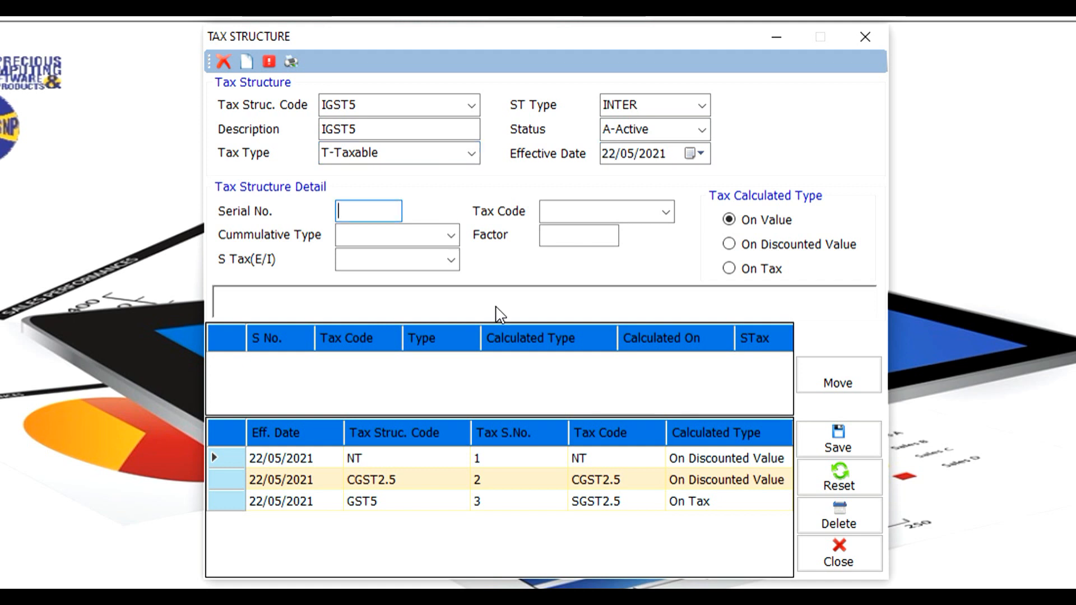
- Fill the IGST5 structure's detail line with serial number 4, tax code ISGT5 and cumulative type Percentage
type("4")
key("Tab")
key("Down")
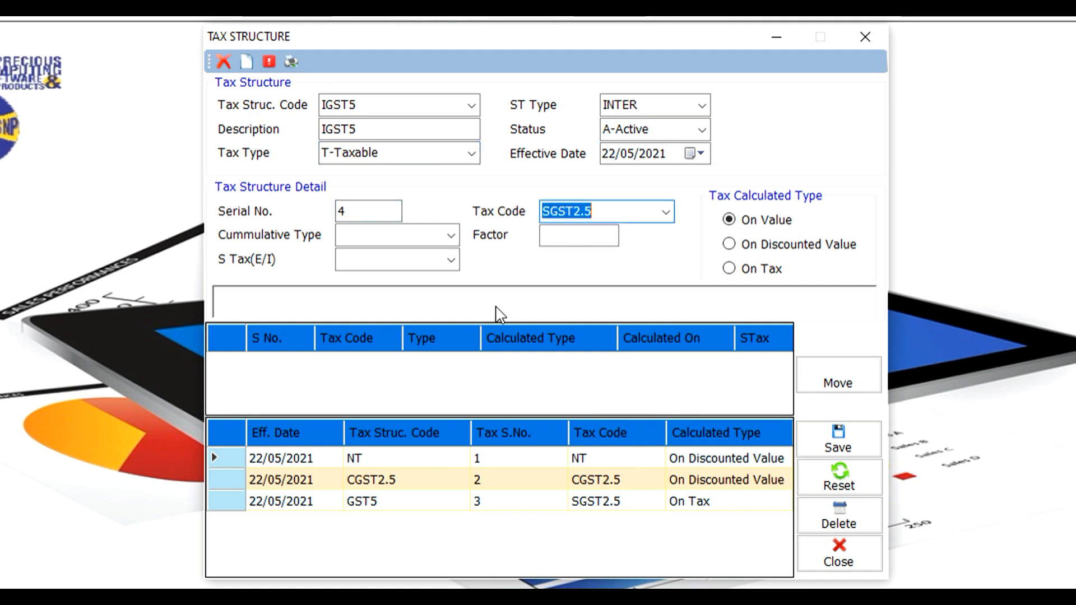
key("Down")
key("Down")
key("Tab")
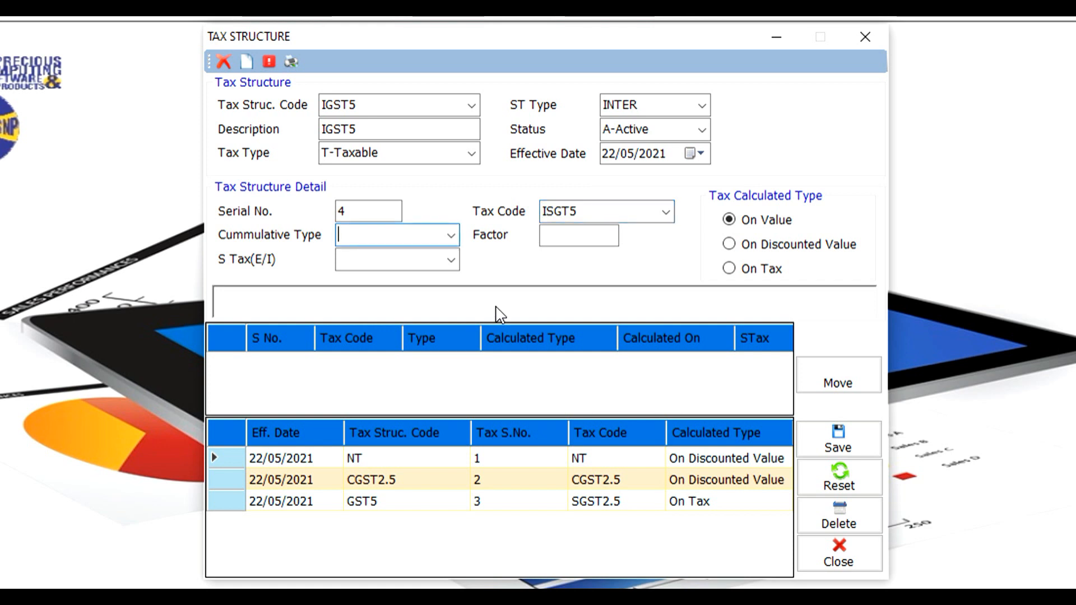
key("Down")
key("Tab")
- Set the ISGT5 detail line's factor to 5 and its S Tax to Inclusive
type("5")
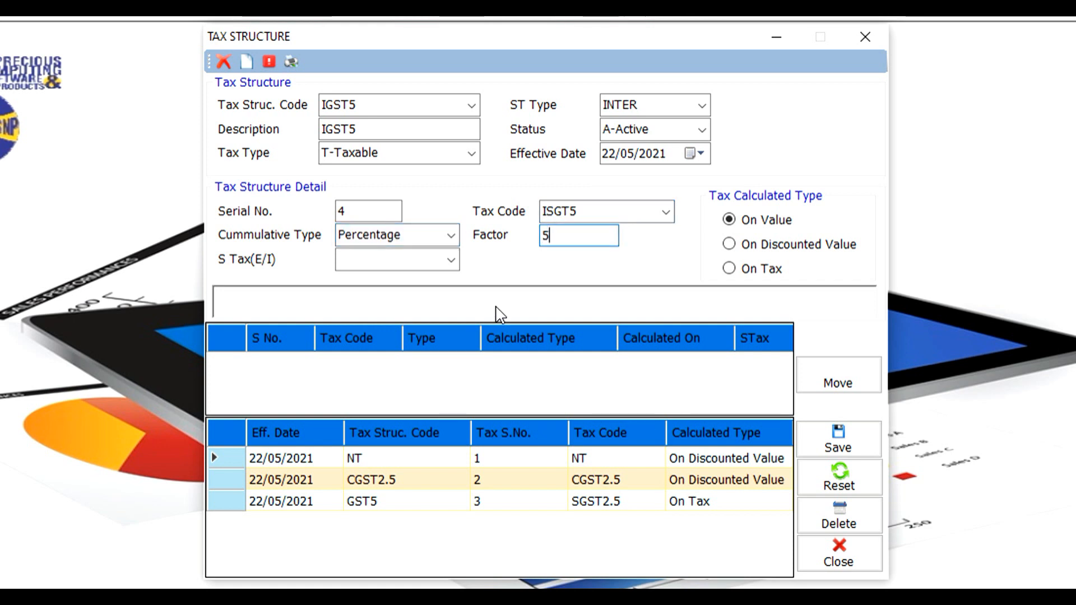
key("Tab")
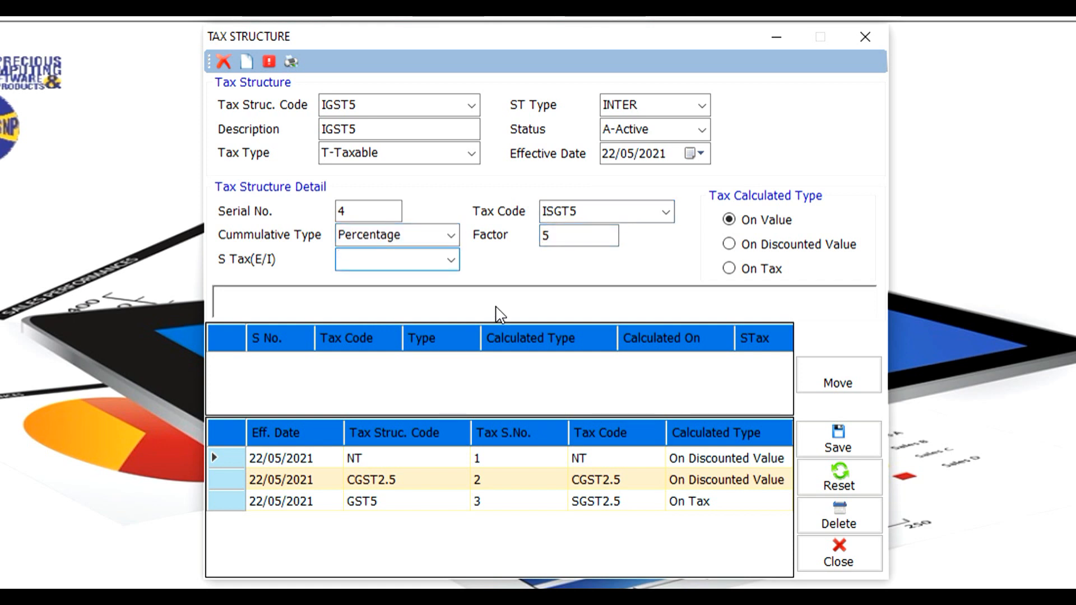
key("Down")
key("Tab")
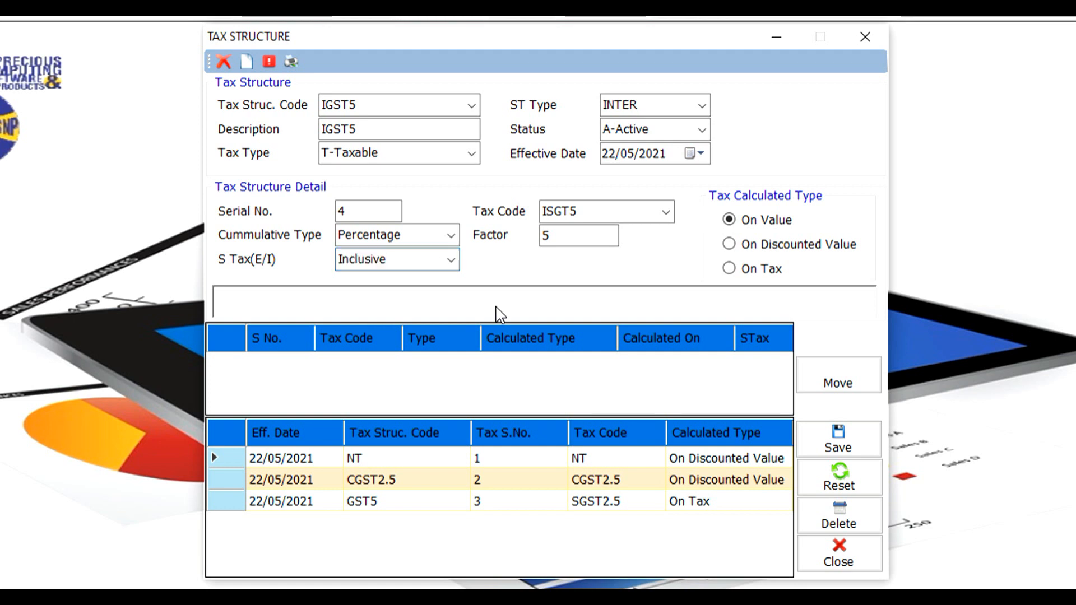
- Add the ISGT5 detail line calculated on discounted value and save the IGST5 structure
key("Down")
key("Tab")
key("Return")
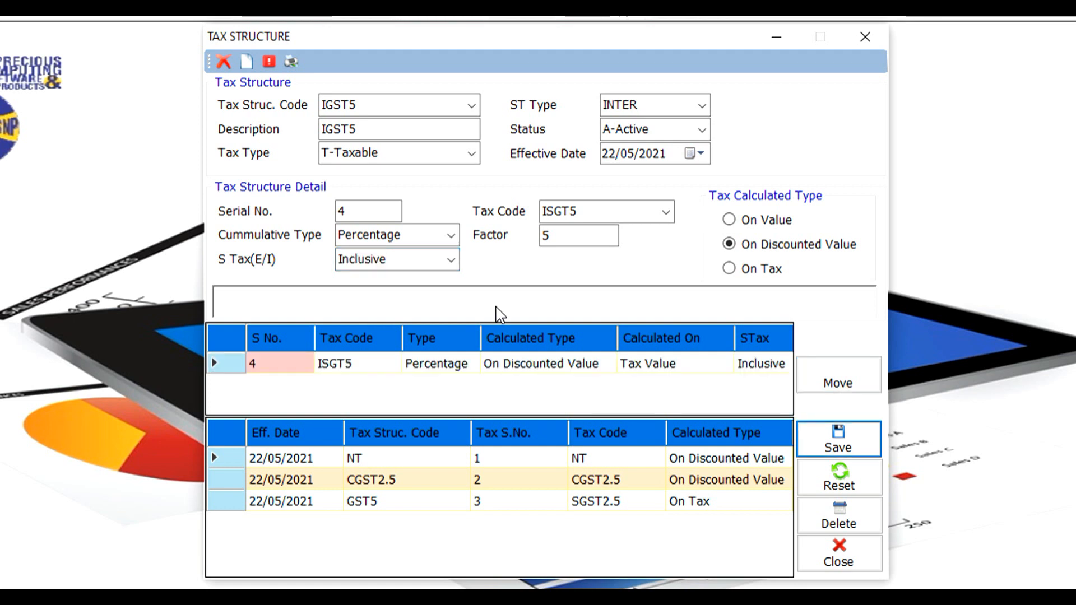
key("Return")
key("Return")
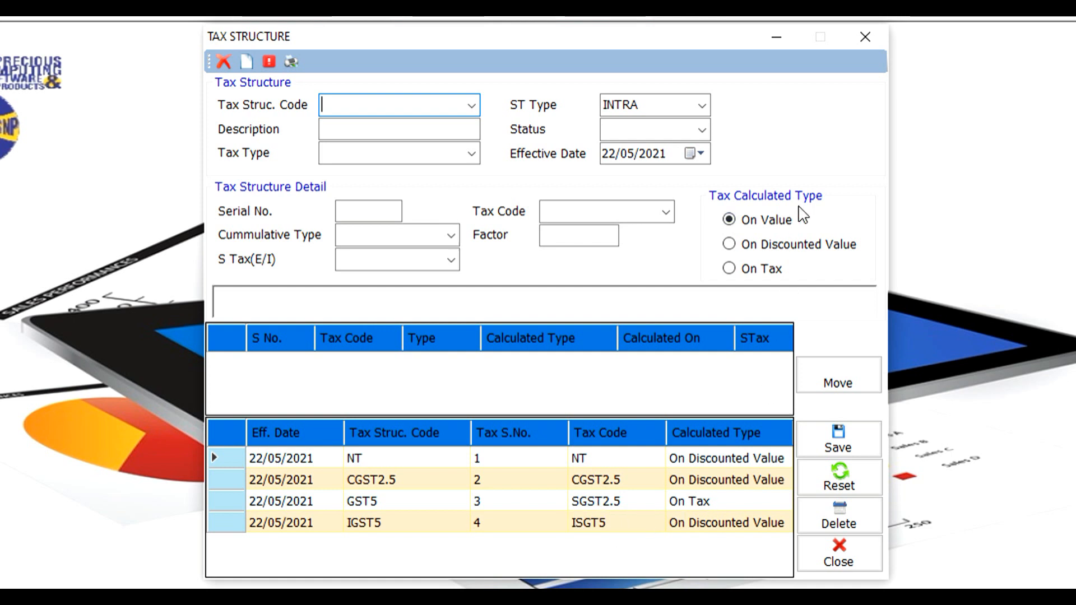
- Close the tax structure form and open the item master for creating an item
left_click(868, 38)
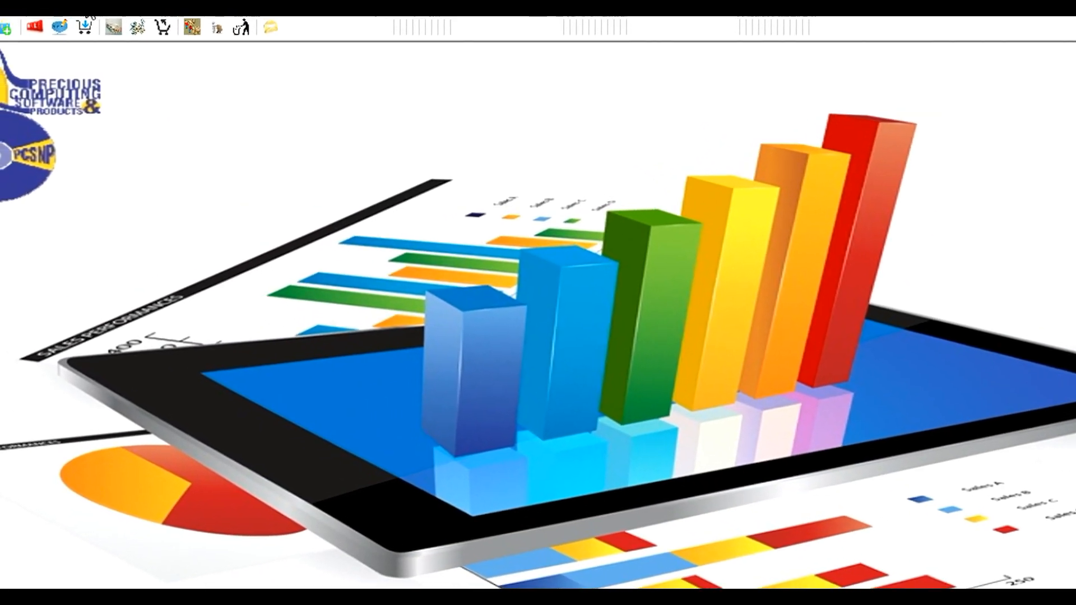
left_click(117, 21)
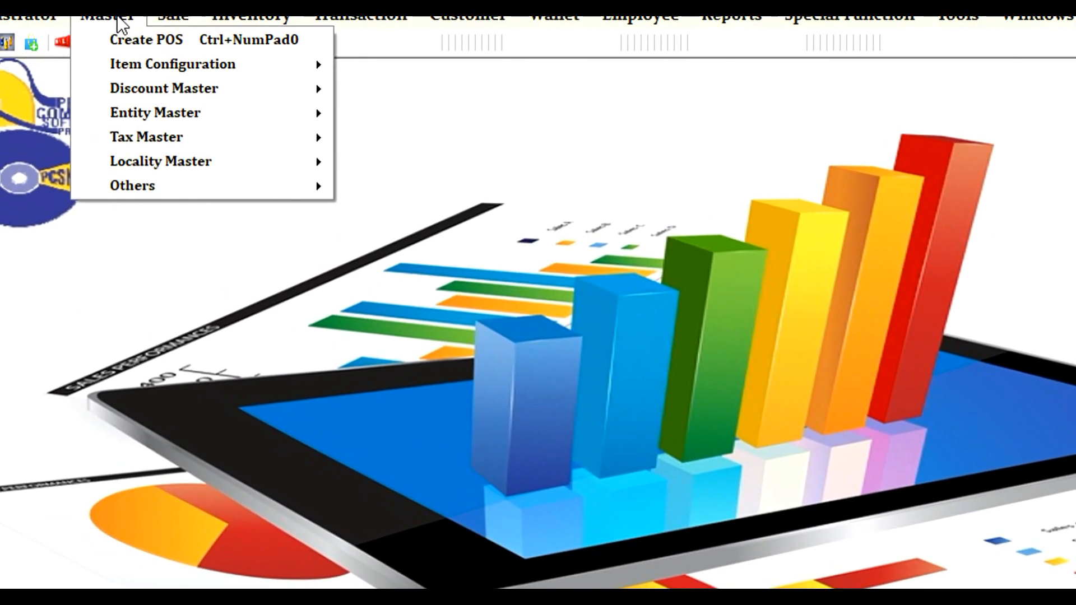
mouse_move(87, 38)
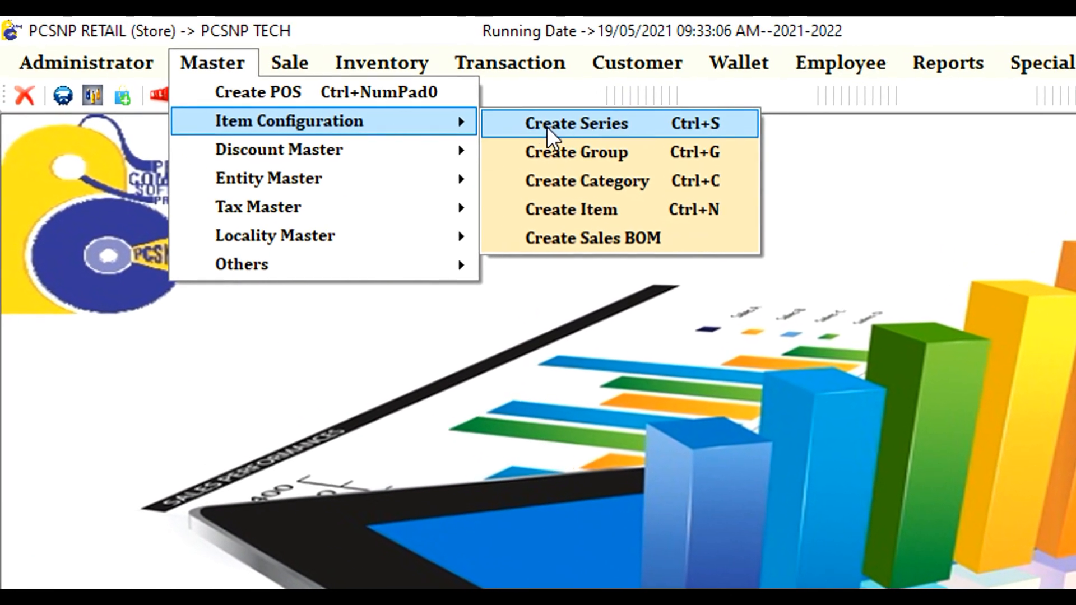
left_click(538, 185)
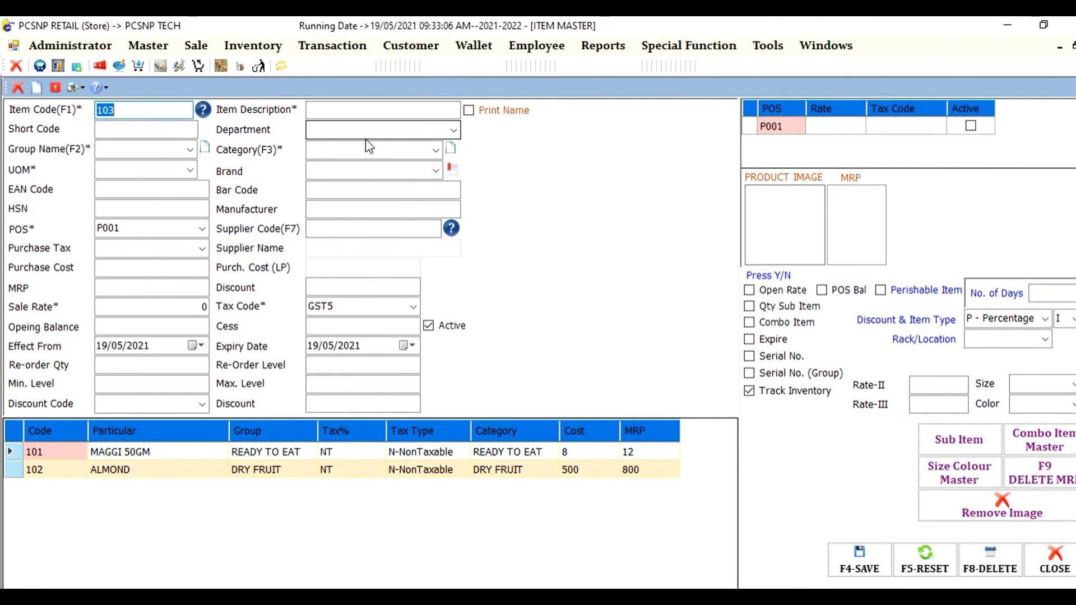
- Accept item code 103 and enter PTRON BASSBUDS as the item description
key("Return")
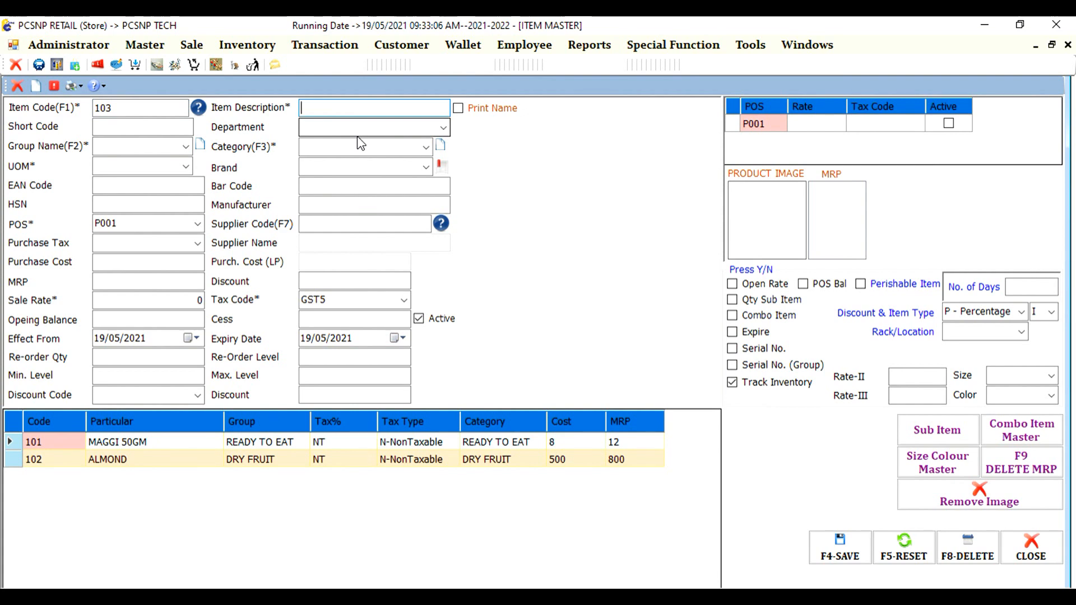
type("PTRO")
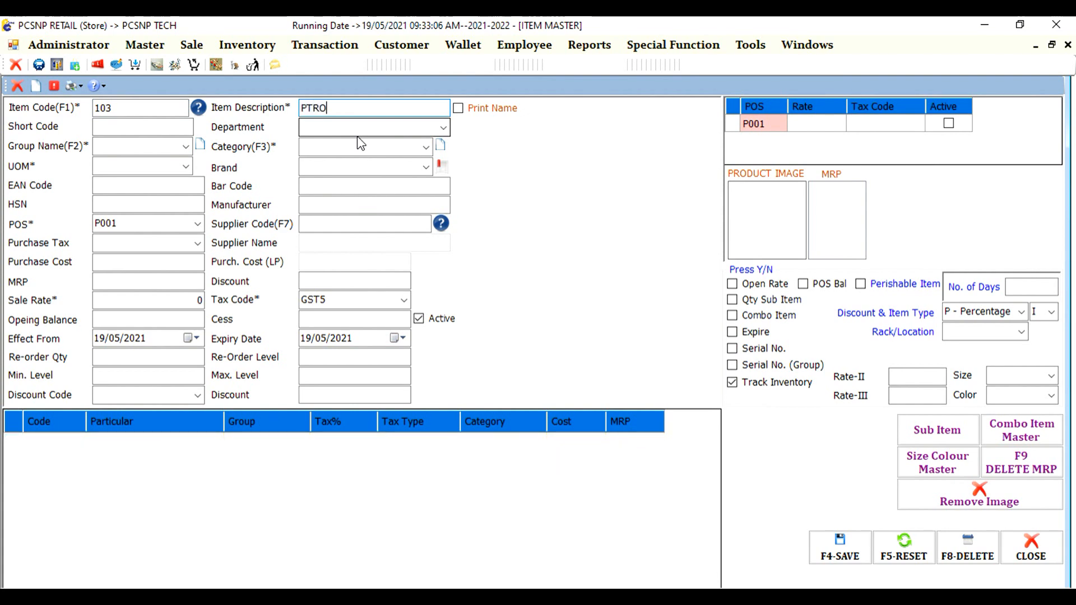
type("N BASSBUDS")
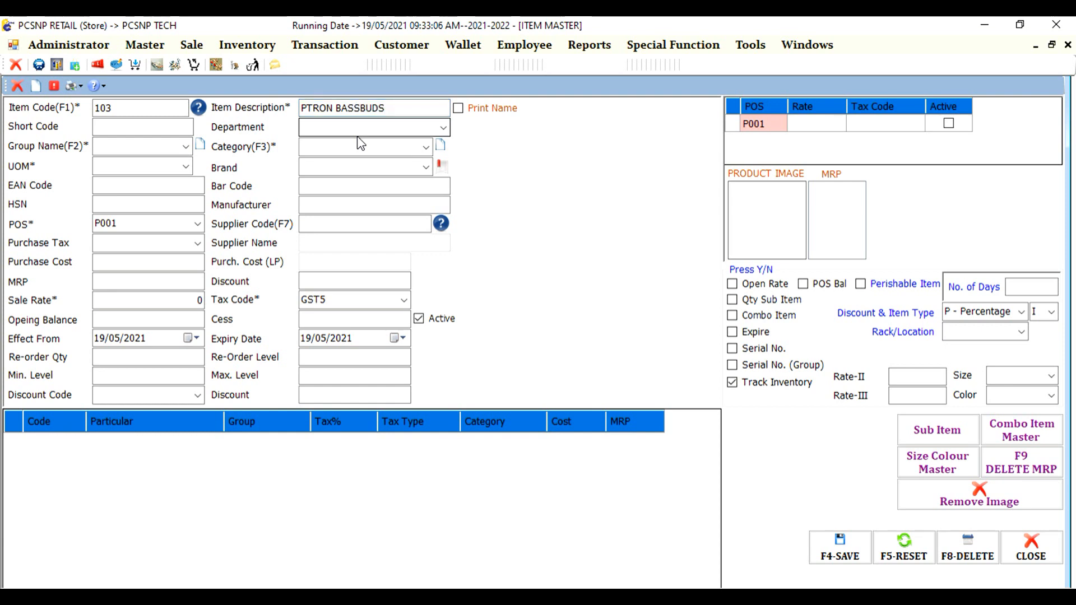
- Set the item's group name to ELECTRONIC, leaving the optional fields before it empty
key("Tab")
key("Tab")
key("Tab")
type("E")
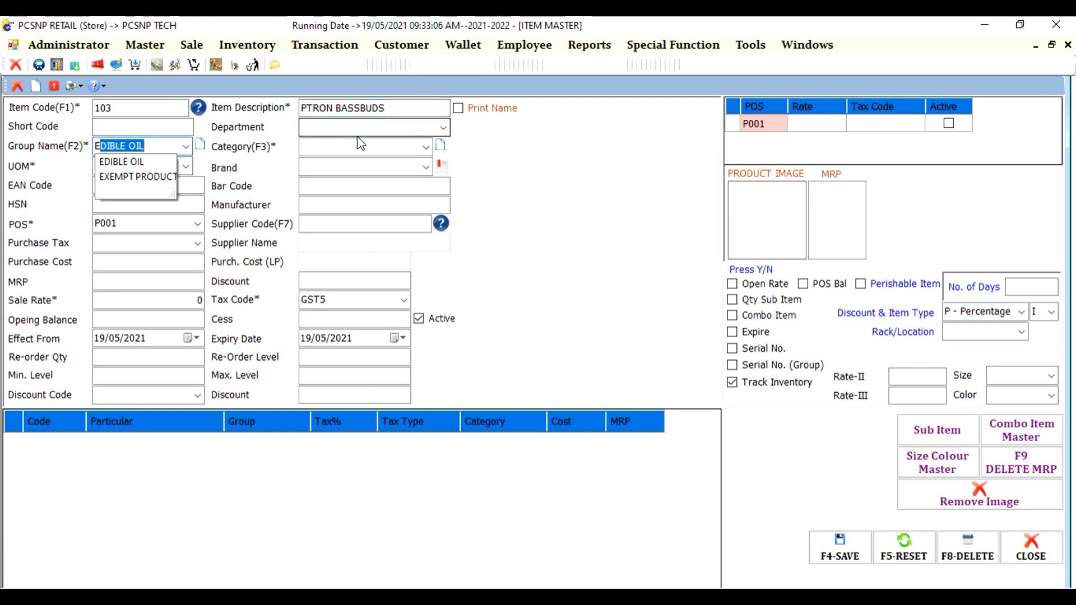
type("LECTRNI")
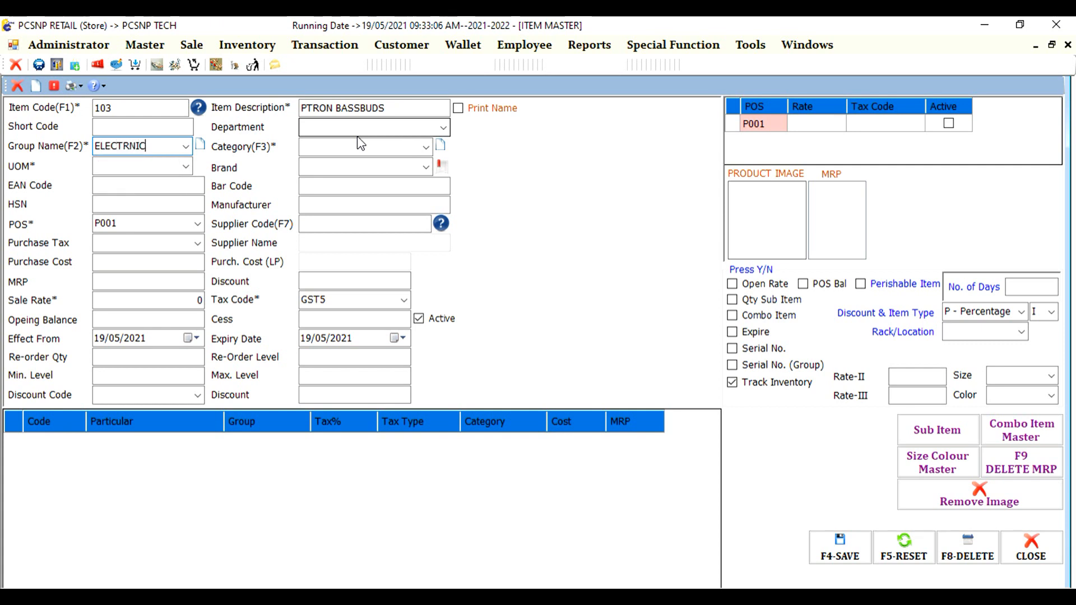
type("C")
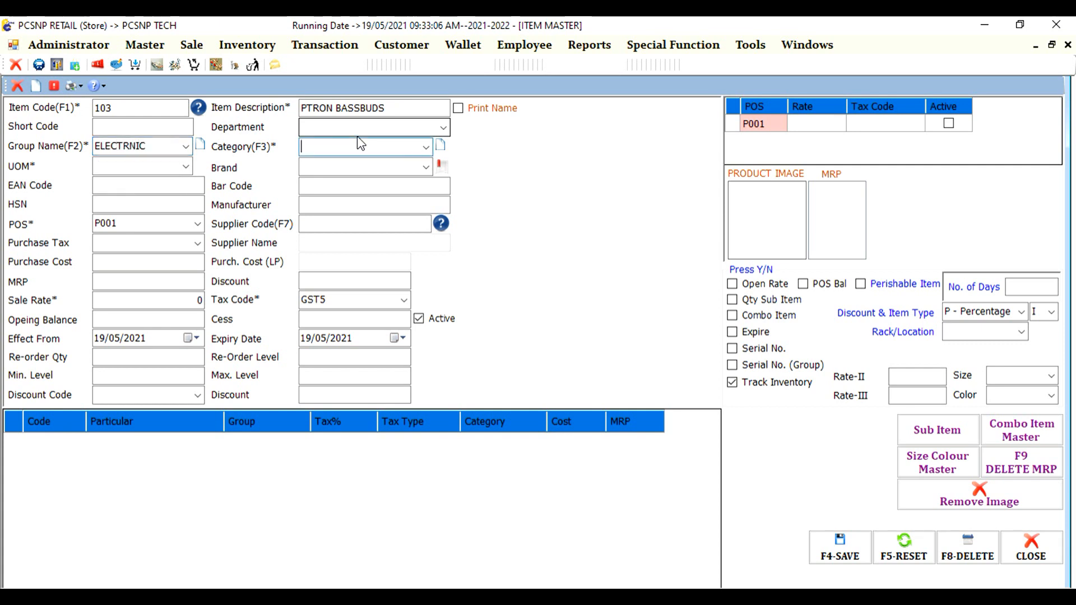
key("ctrl+a")
type("ELE")
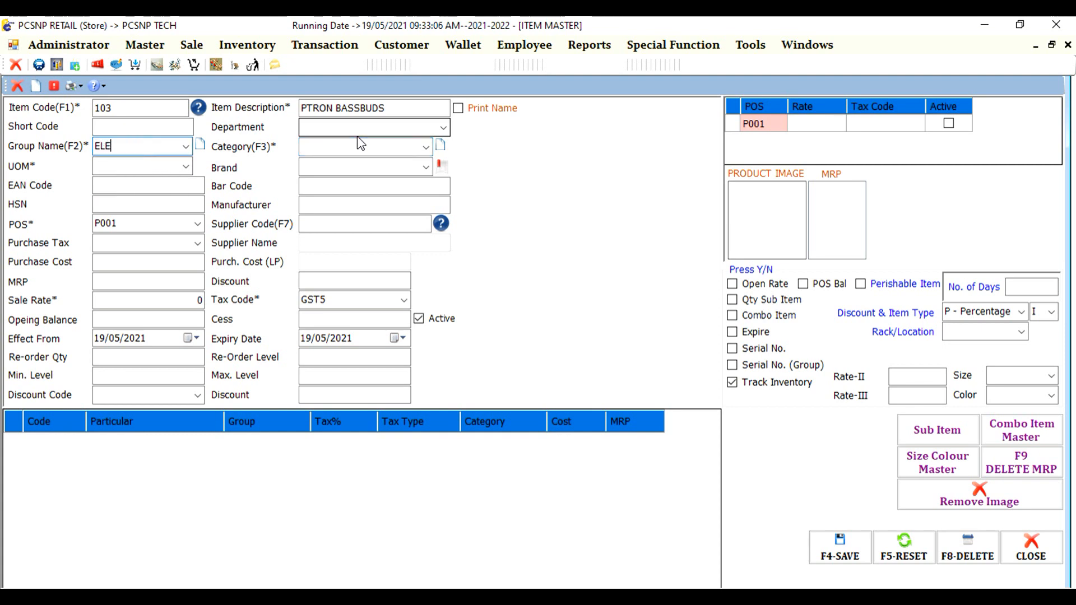
type("CTRONIC")
key("Tab")
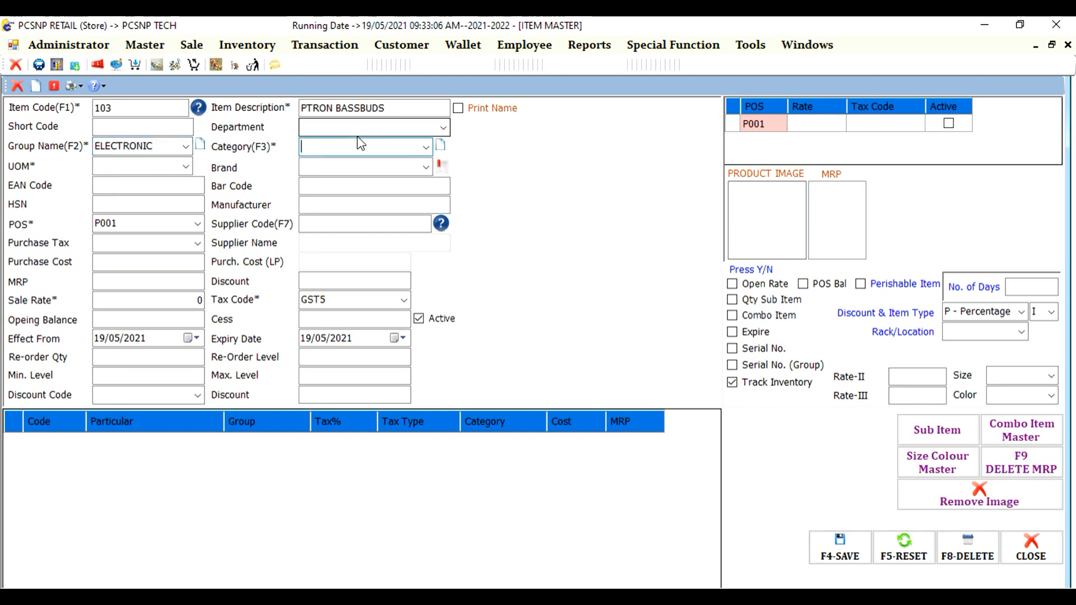
- Set the item's category to EARBUD and its unit of measure to PCS
type("EARBUD")
key("Tab")
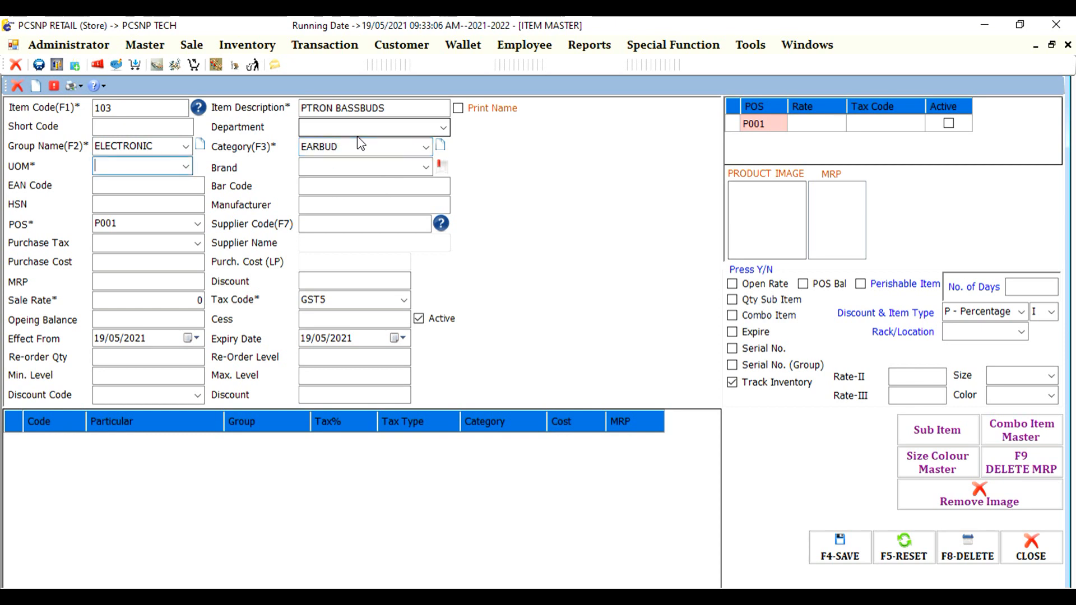
type("PCS")
key("Tab")
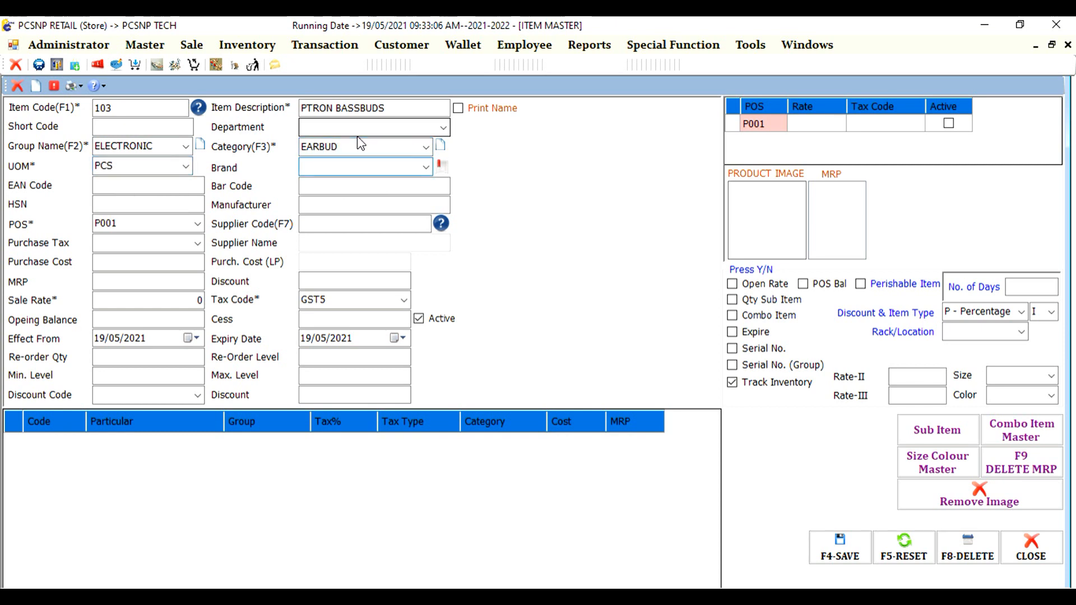
- Skip the optional brand, code and supplier fields and set the item's purchase tax to IGST5
key("Tab")
key("Tab")
key("Tab")
key("Tab")
key("Tab")
key("Tab")
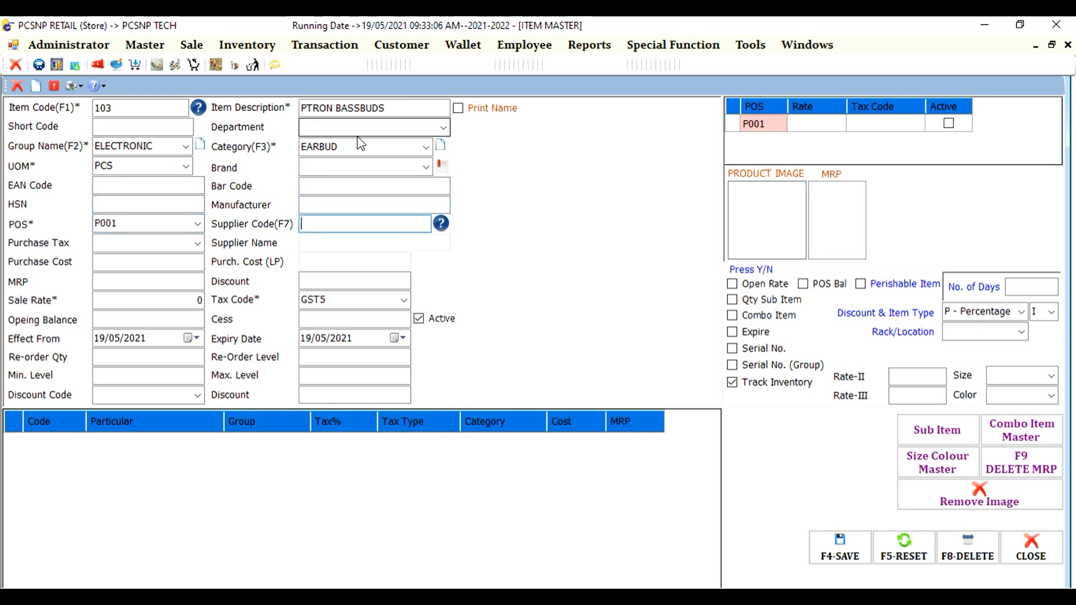
key("Tab")
key("Down")
key("Down")
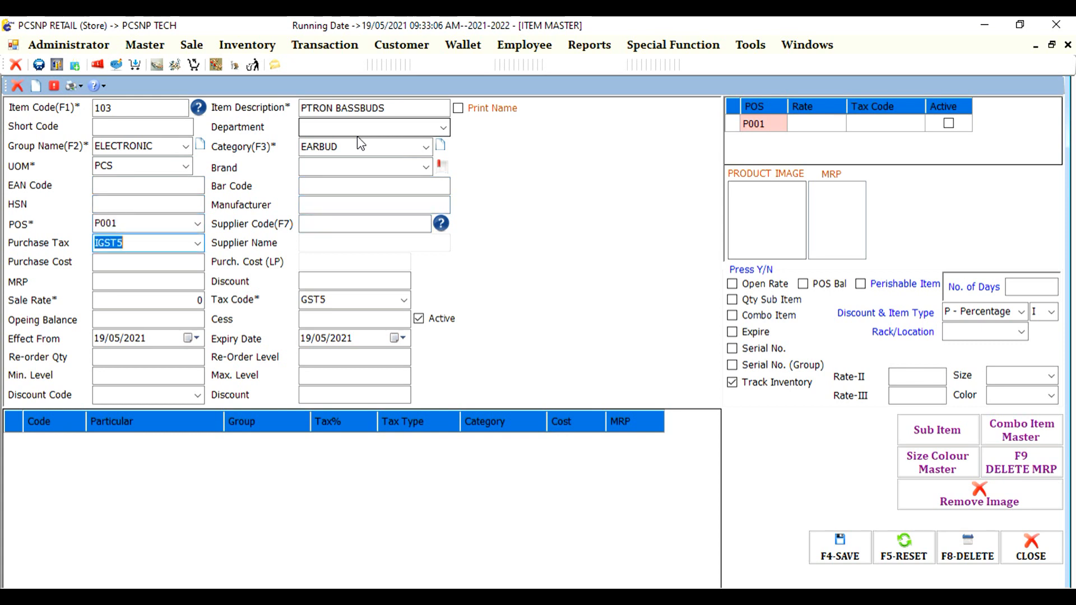
key("Tab")
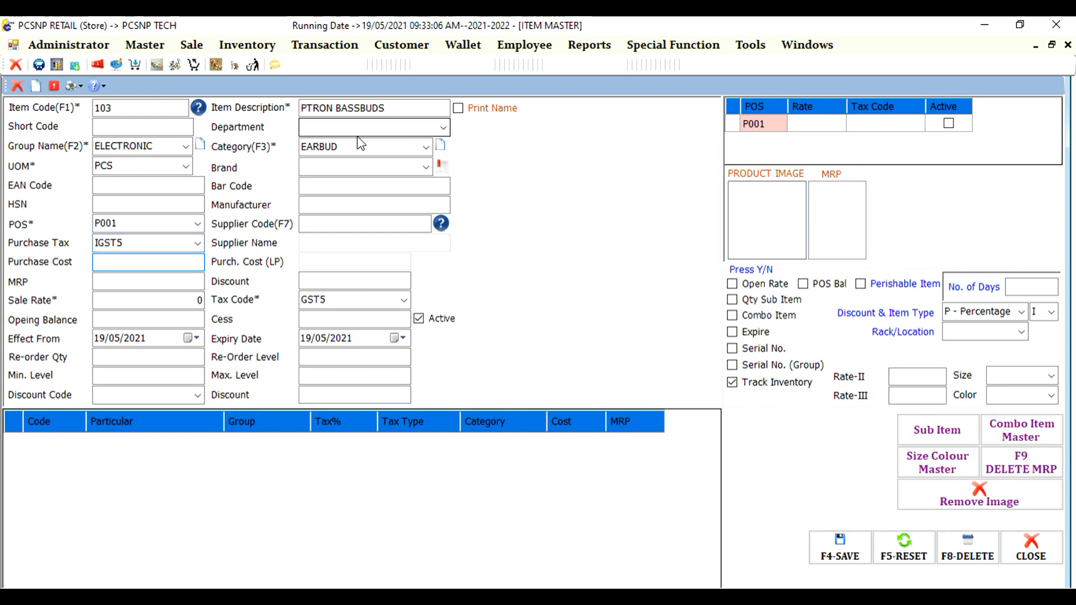
- Set the item's purchase cost to 520, MRP to 2499 and sale rate to 1500
type("520")
key("Tab")
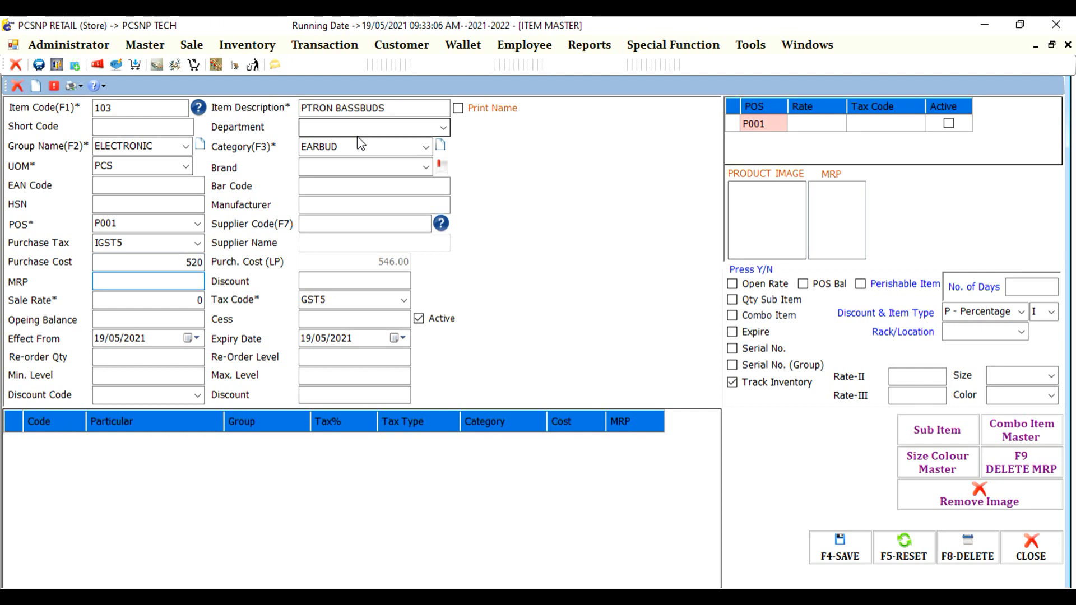
type("2499")
key("Tab")
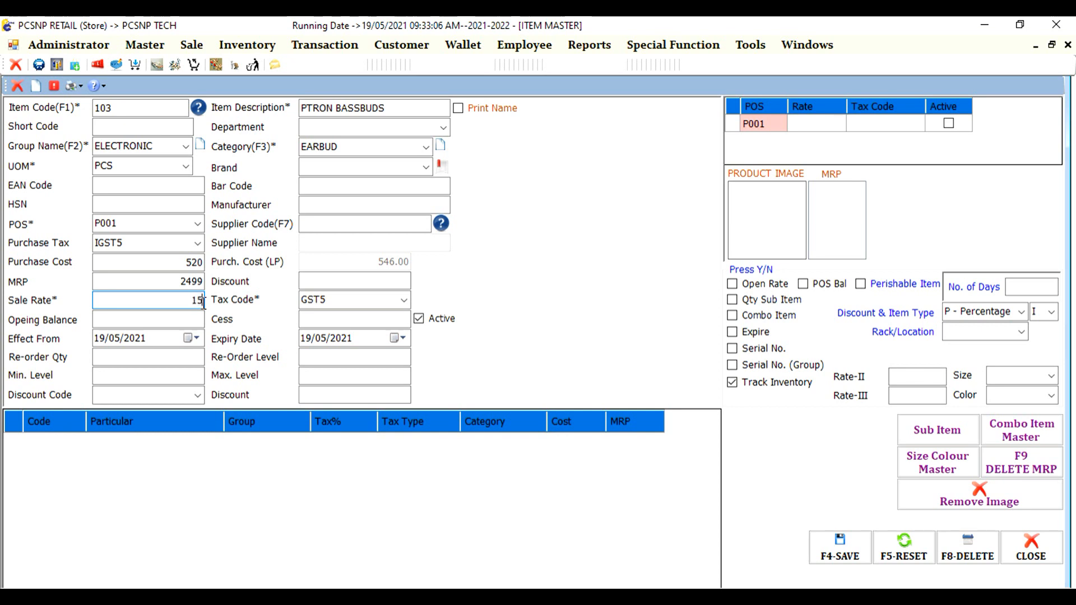
type("00")
key("Return")
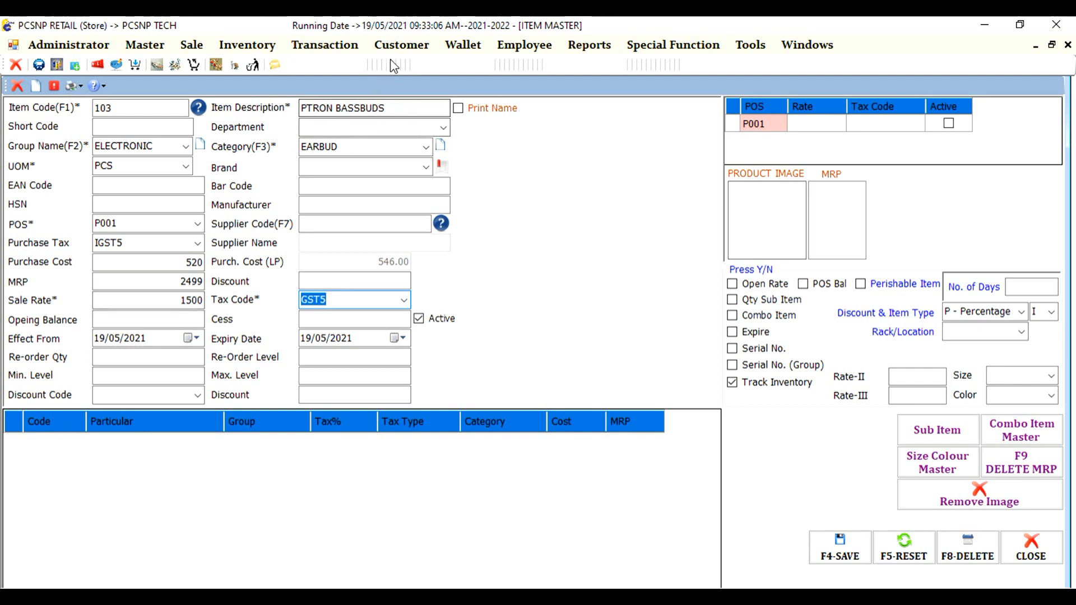
- Open the customer profile form
left_click(401, 44)
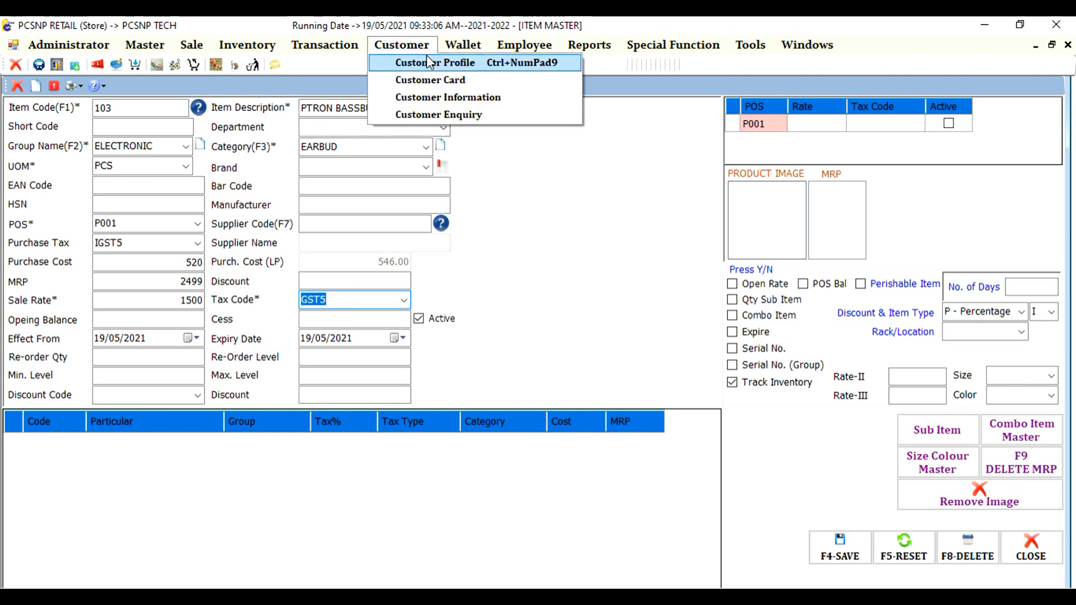
left_click(428, 62)
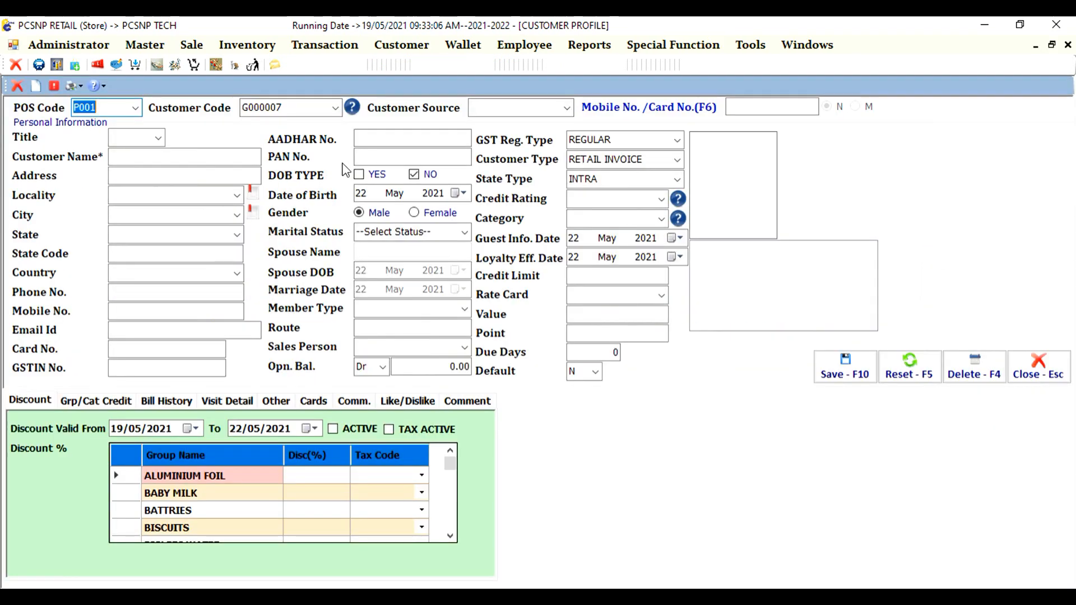
- Load an existing customer's record from the customer list and examine the available State Type options
left_click(353, 109)
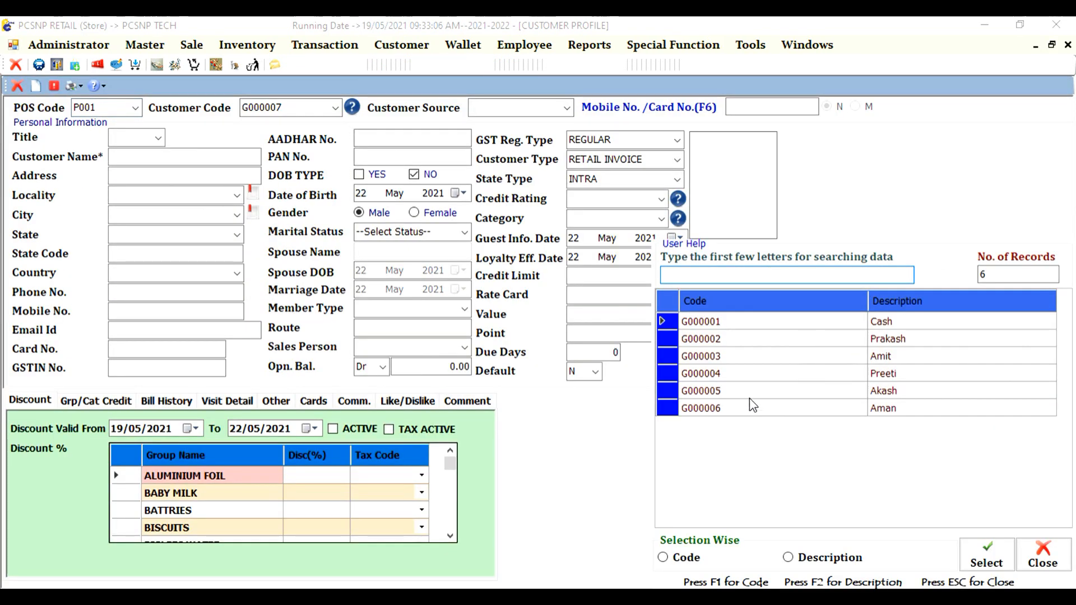
double_click(737, 391)
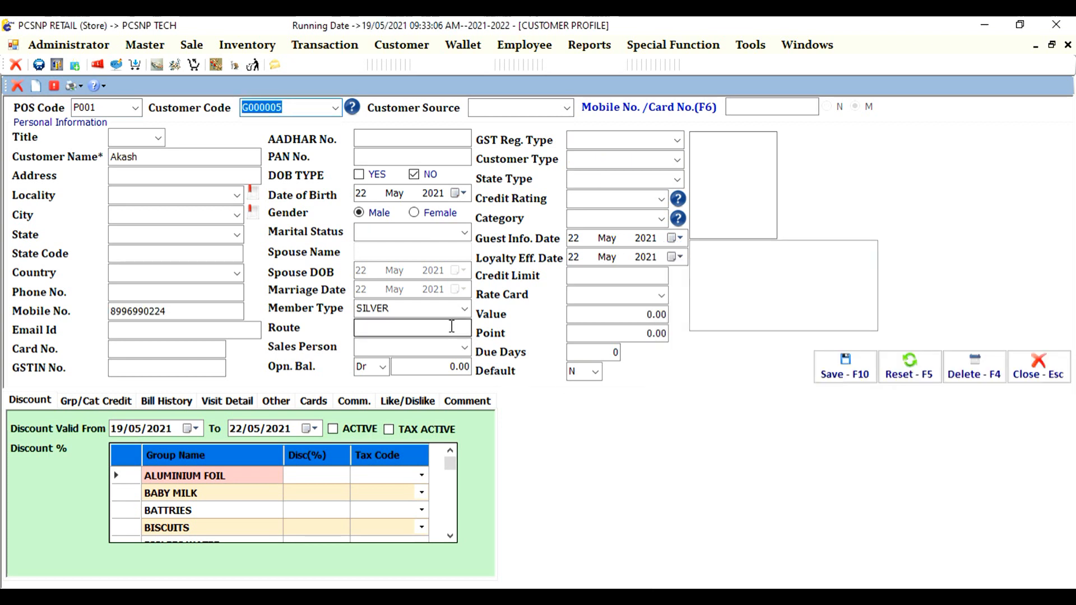
left_click(674, 183)
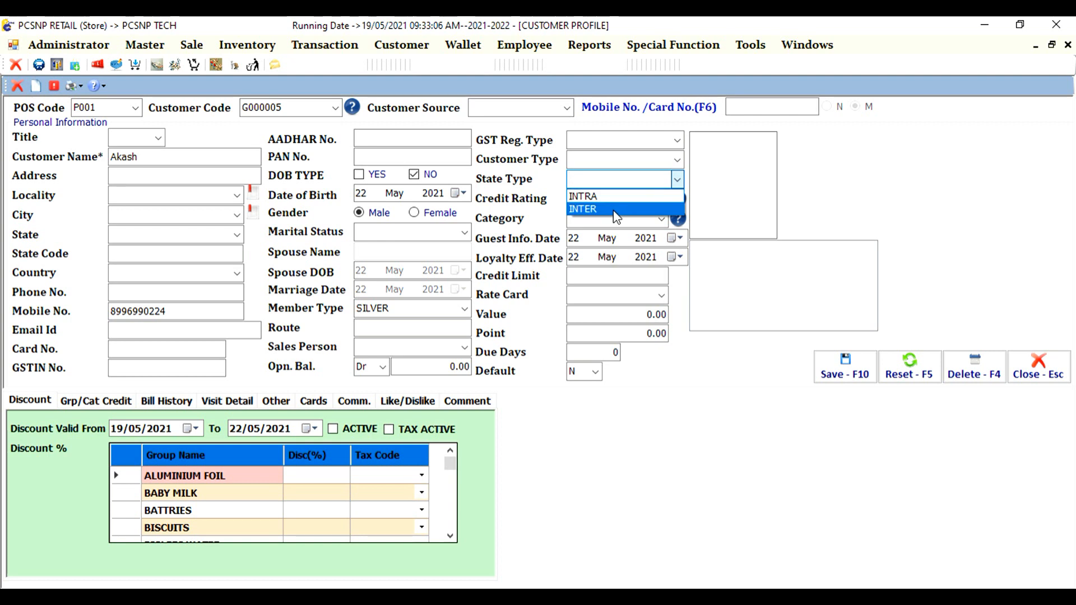
key("Escape")
left_click(571, 366)
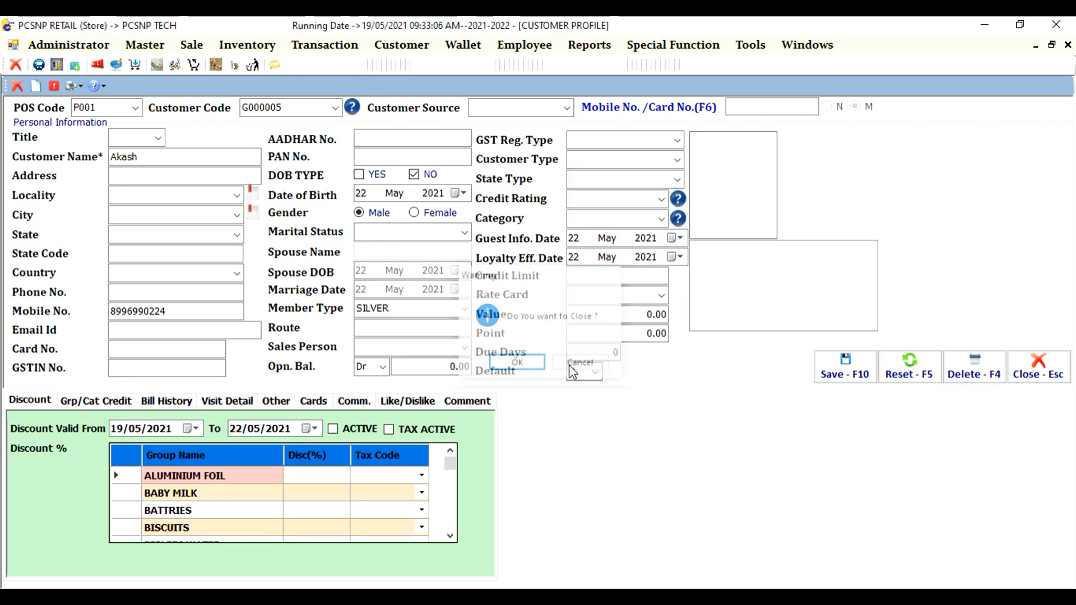
key("Escape")
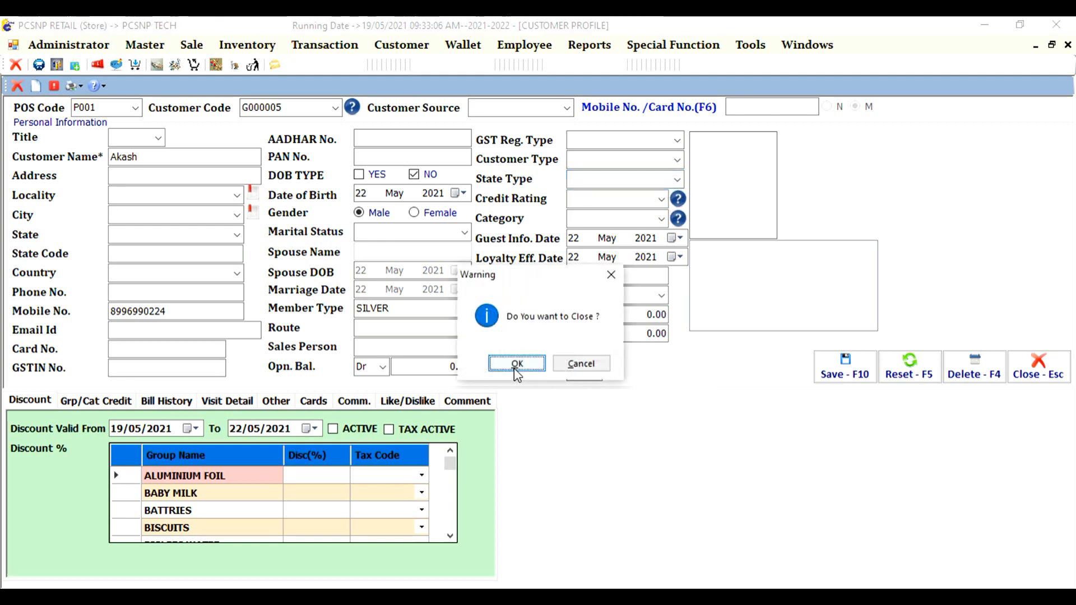
left_click(581, 364)
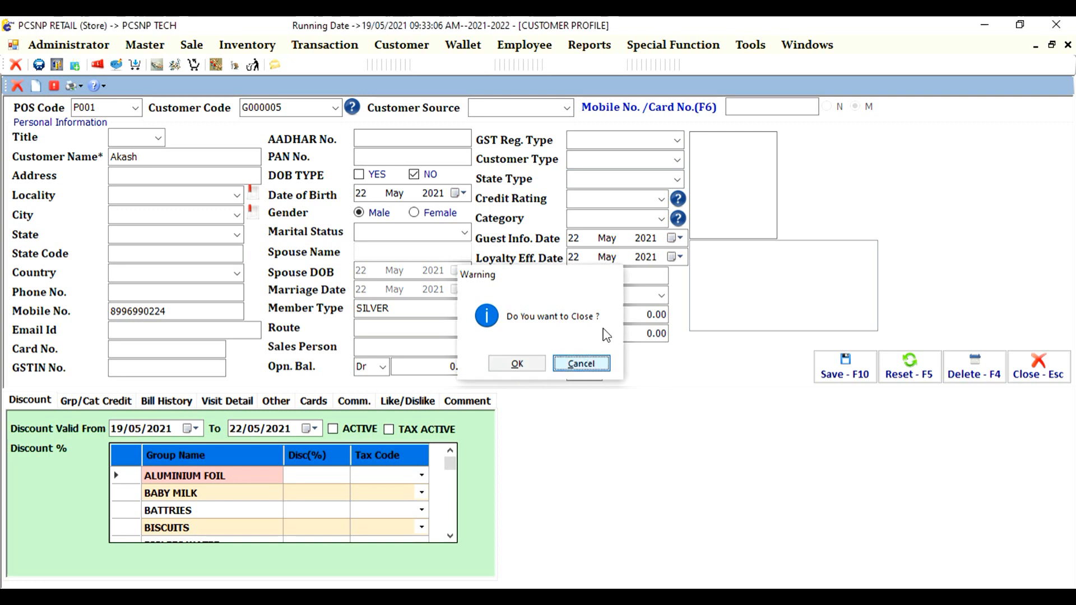
- Try the INTRA state type on the customer's record and close the customer profile without saving
left_click(677, 180)
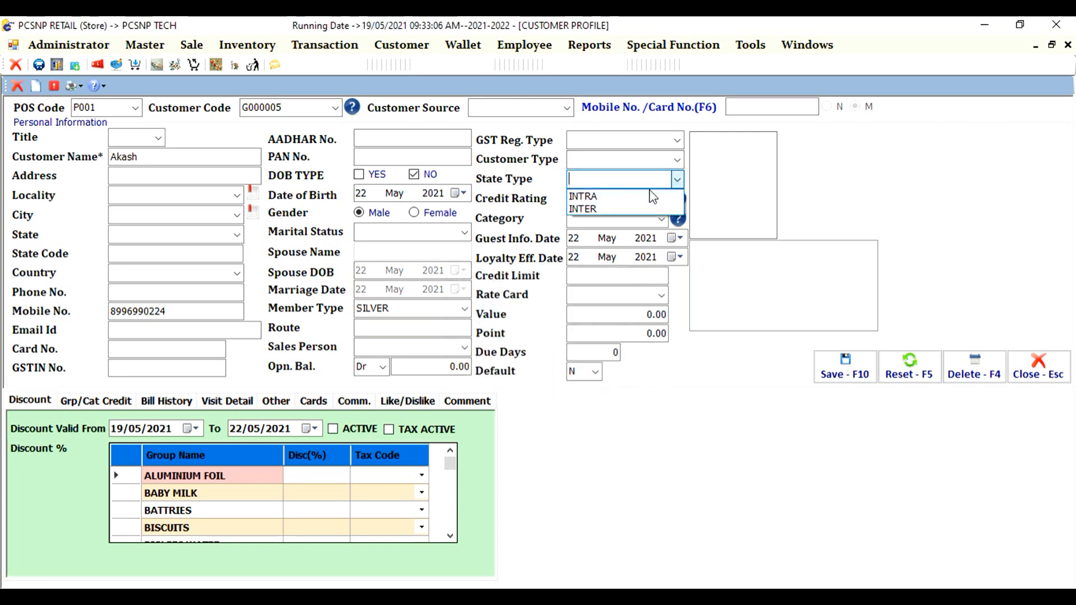
left_click(607, 197)
key("Escape")
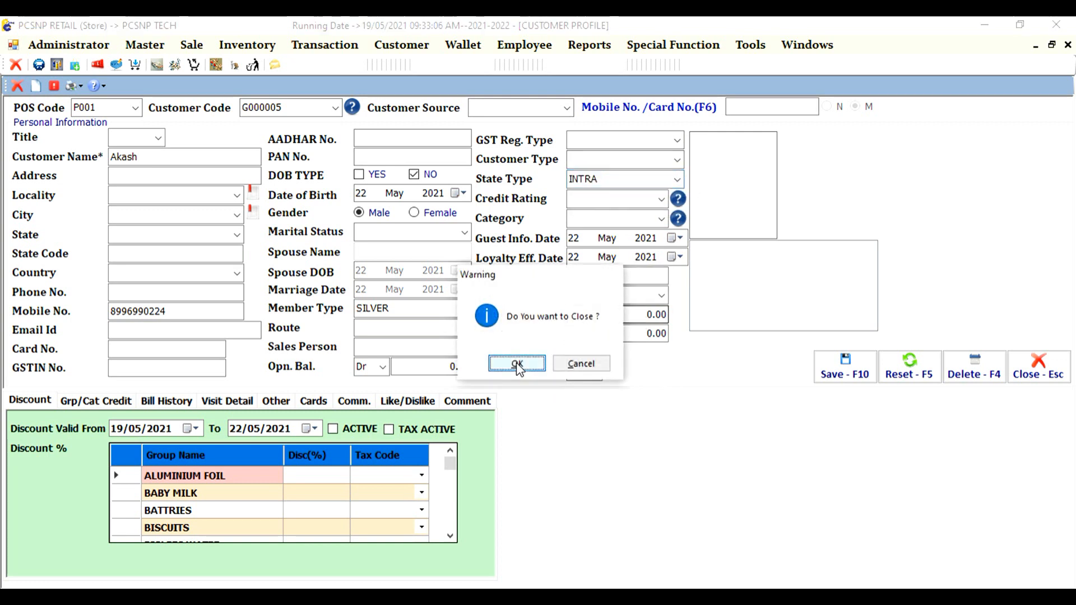
left_click(523, 369)
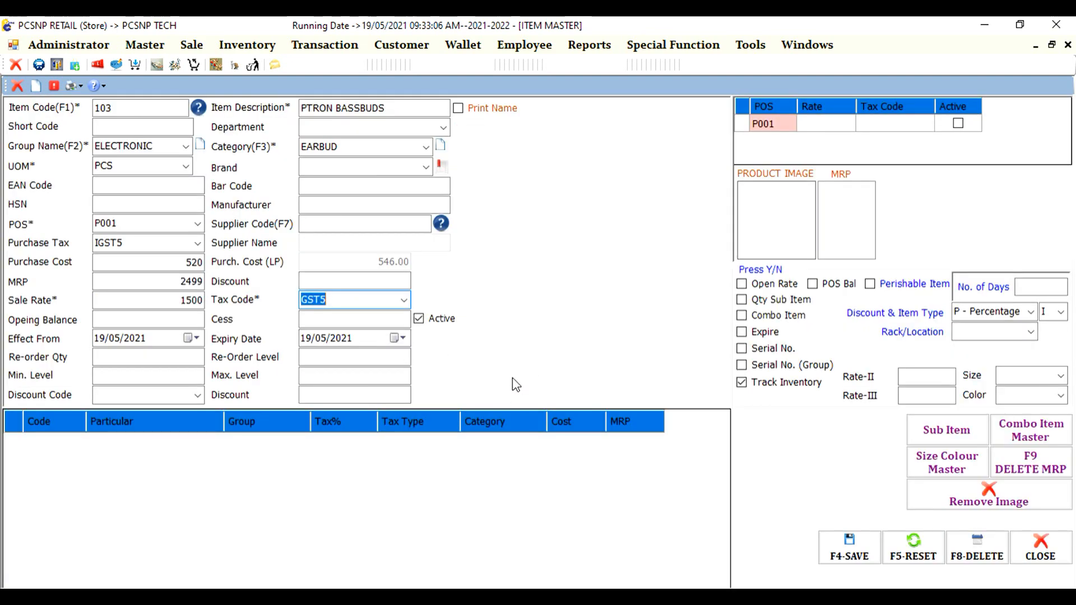
- Accept GST5 as the item's sale tax code, save the PTRON BASSBUDS item and close the item master
key("Return")
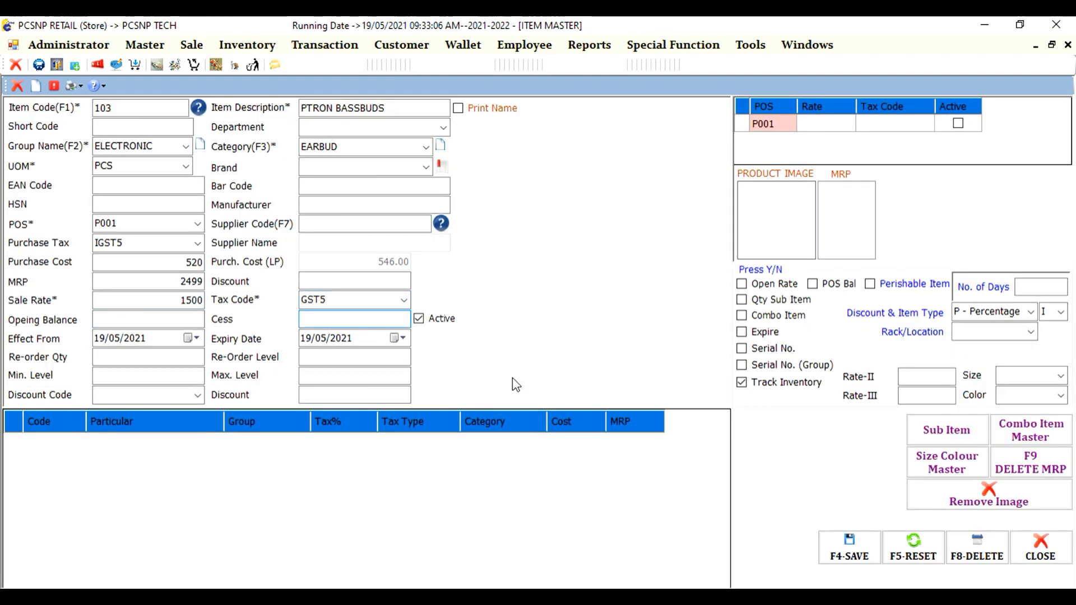
key("F4")
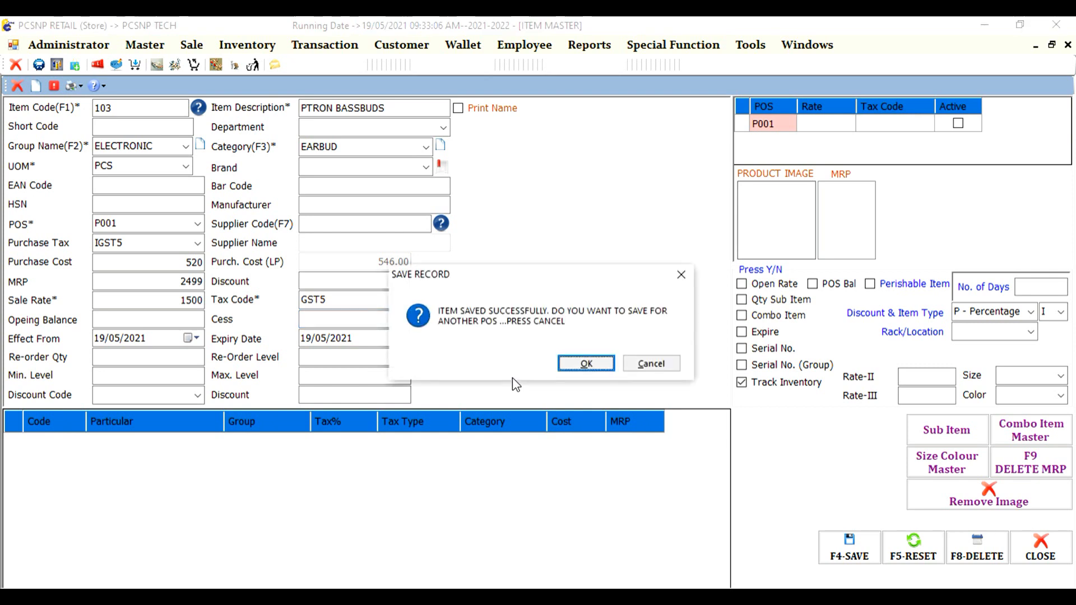
key("Return")
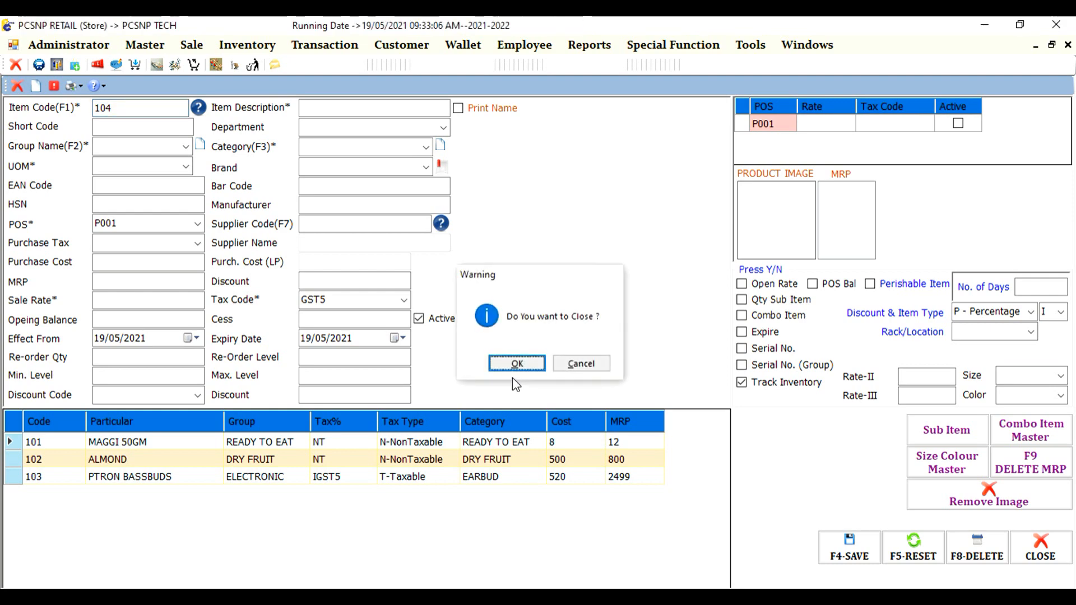
key("Return")
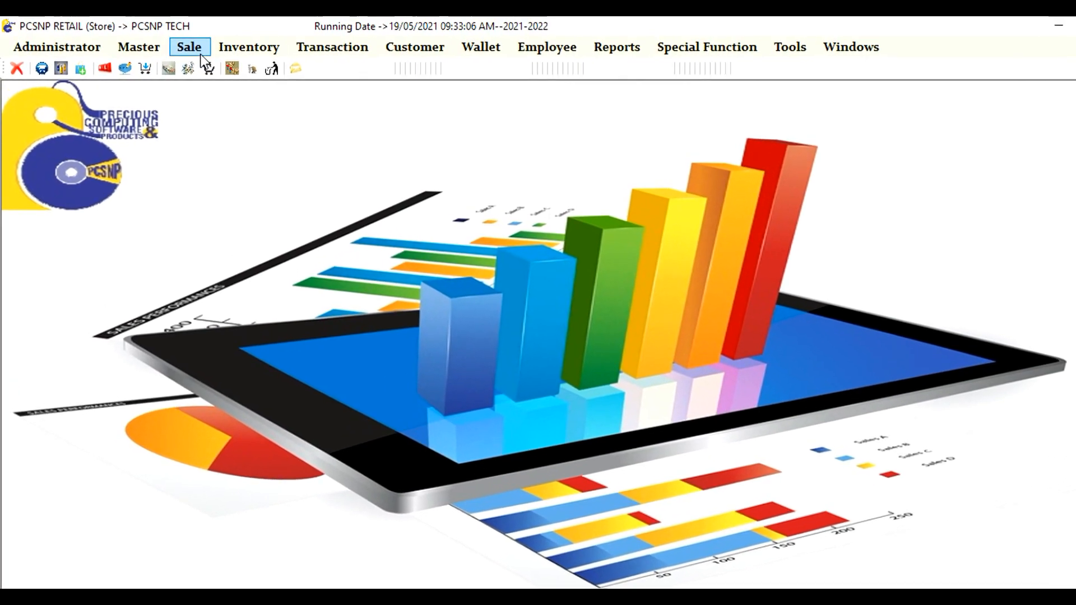
- Open the Sale of Goods (POS) billing form
left_click(201, 54)
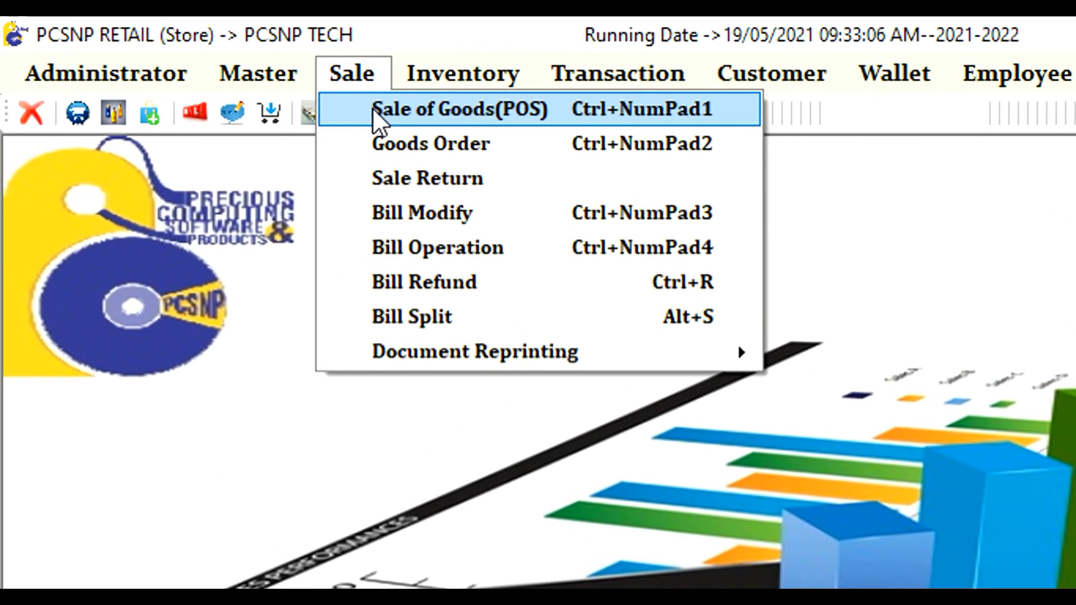
left_click(373, 107)
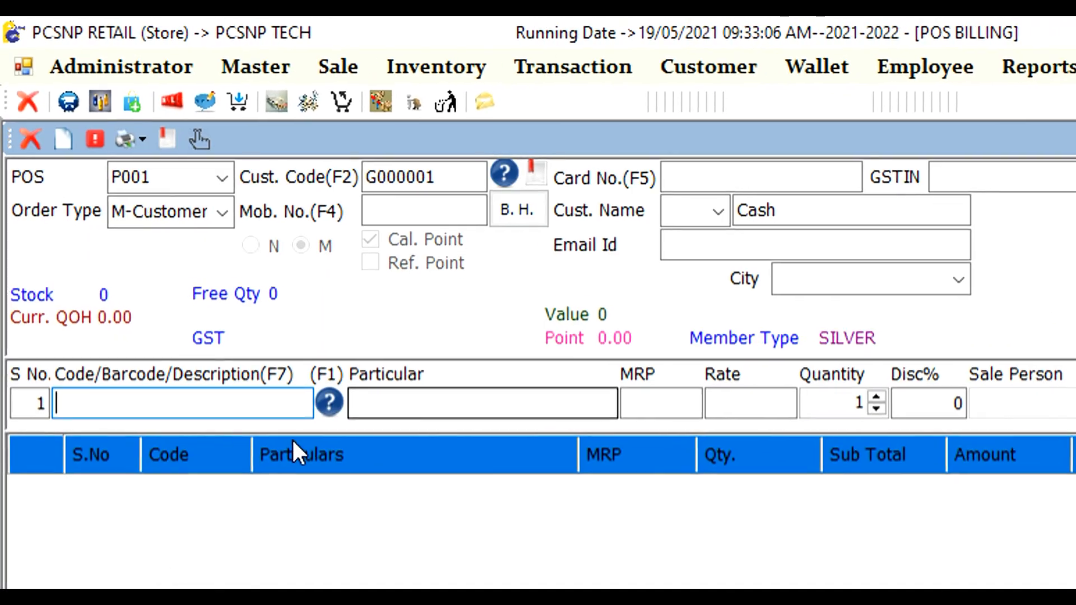
type("IGST")
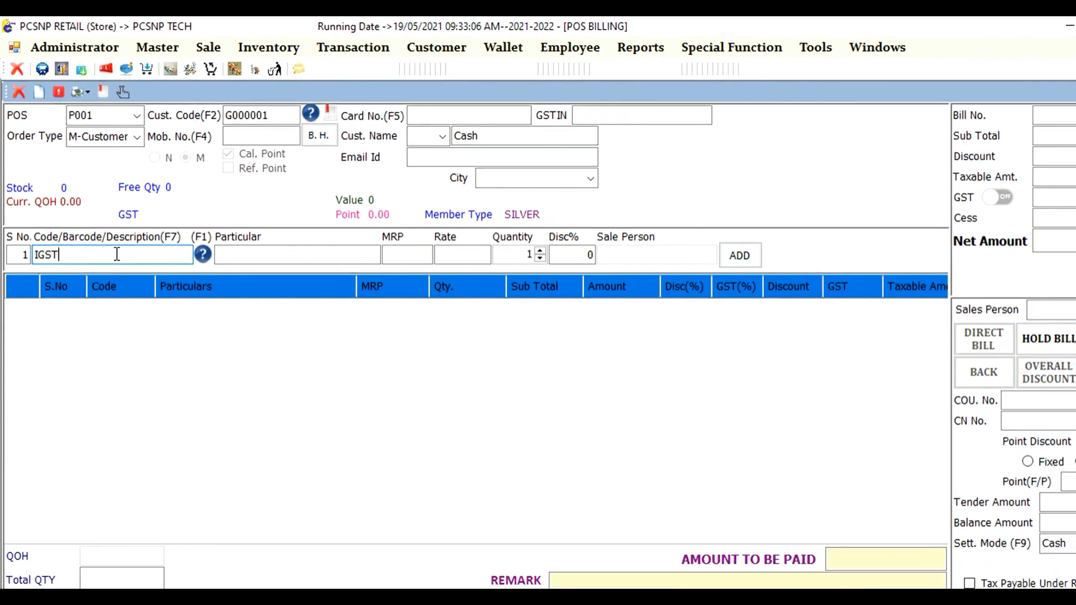
key("BackSpace")
key("BackSpace")
key("BackSpace")
key("BackSpace")
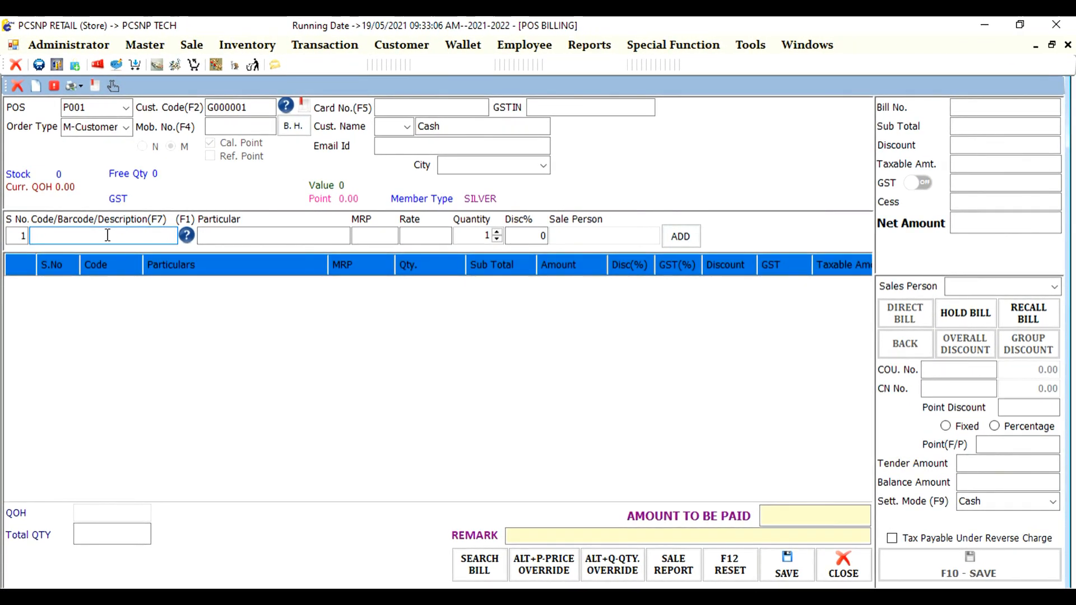
- Add one PTRON BASSBUDS to the cash customer's bill and show the bill's GST breakdown
type("PR")
key("BackSpace")
key("Down")
key("Return")
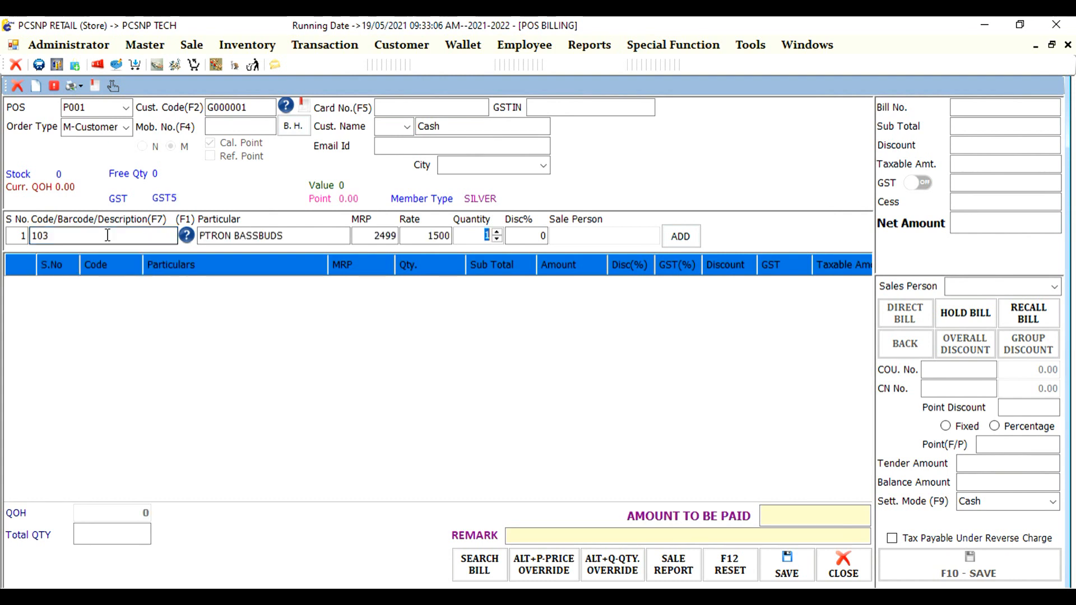
key("Return")
key("Return")
key("Return")
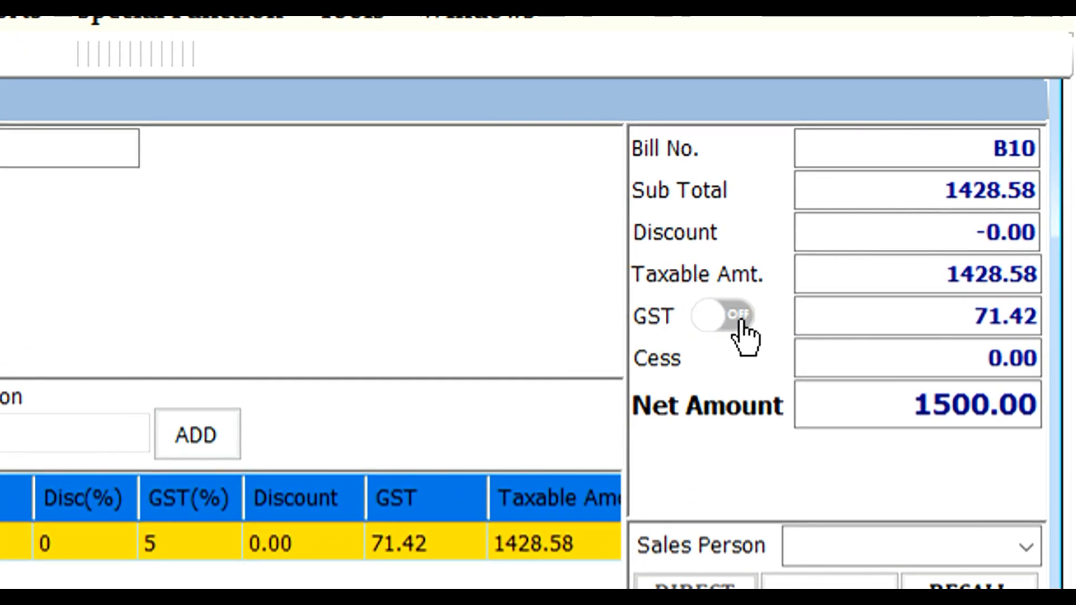
left_click(740, 324)
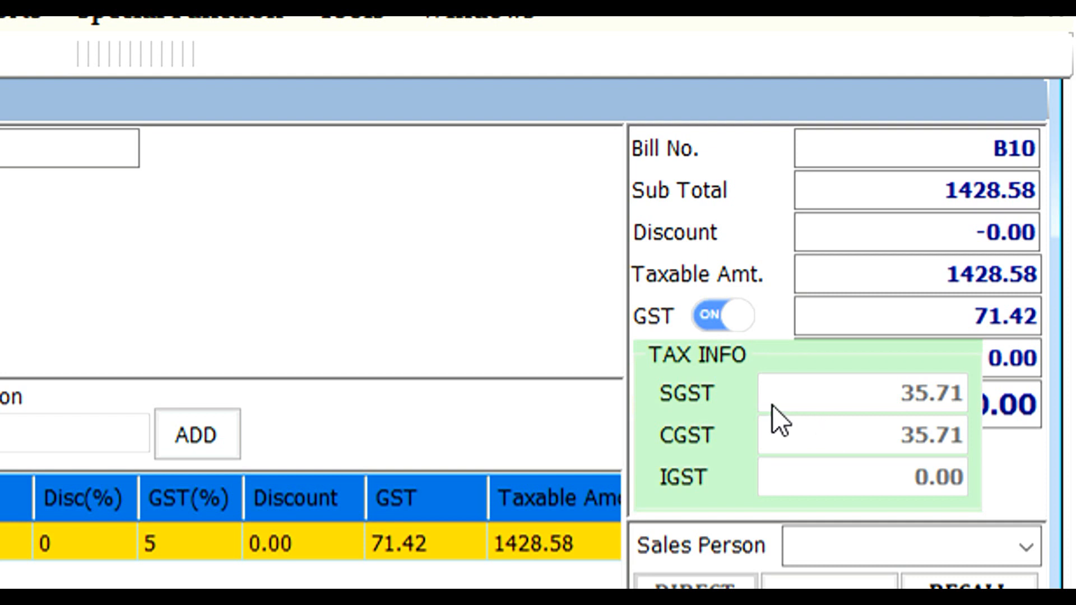